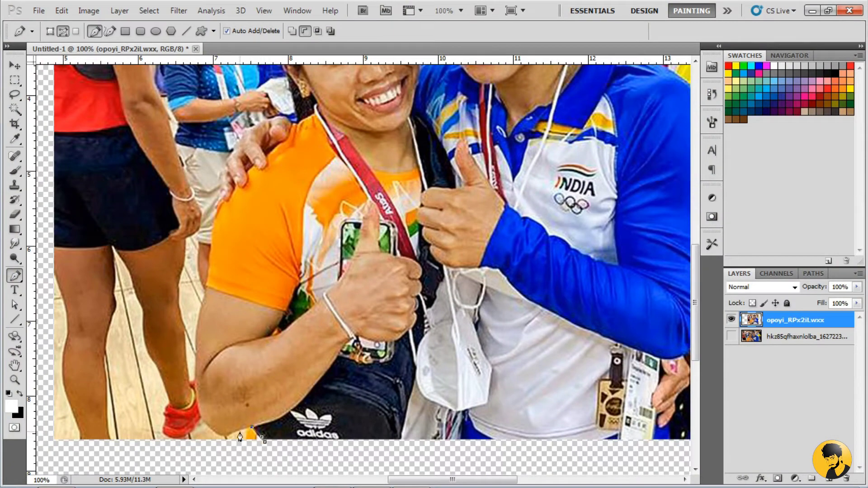
Trace the Pen path with anchor points up along the arm edge.
left_click(225, 433)
left_click(202, 418)
left_click(197, 375)
left_click(197, 335)
left_click(204, 303)
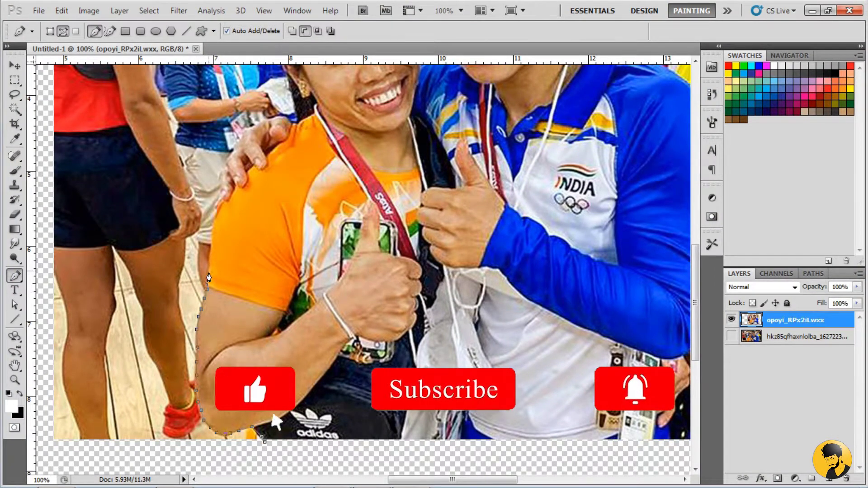
left_click_drag(207, 280, 217, 403)
left_click(223, 353)
left_click(226, 337)
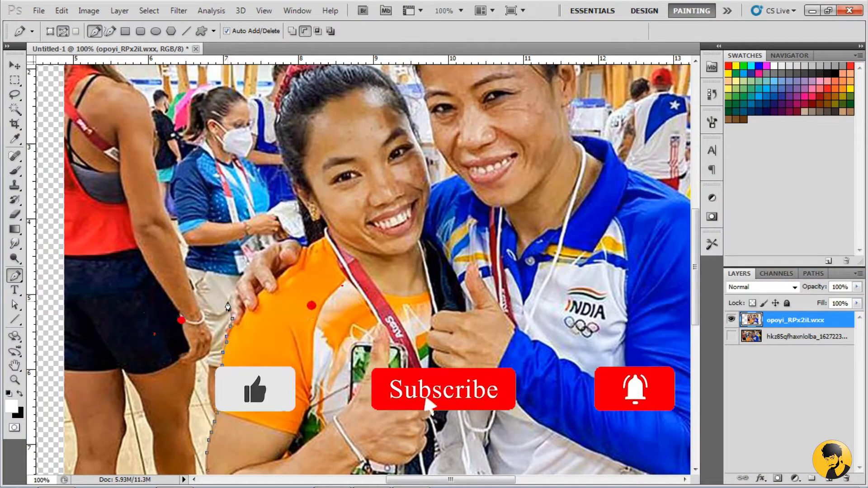
left_click(229, 299)
left_click(235, 284)
left_click(248, 267)
left_click(273, 248)
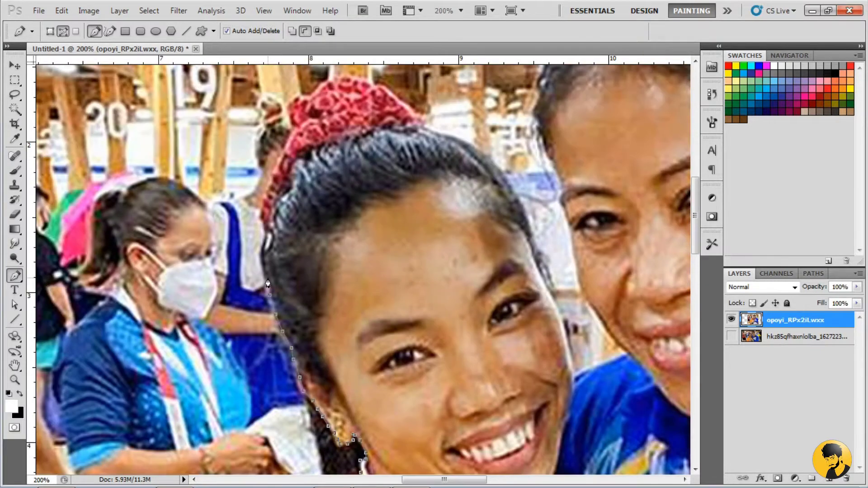
Extend the path around the hair bun and over the top of the hair.
scroll(268, 283, "up", 3)
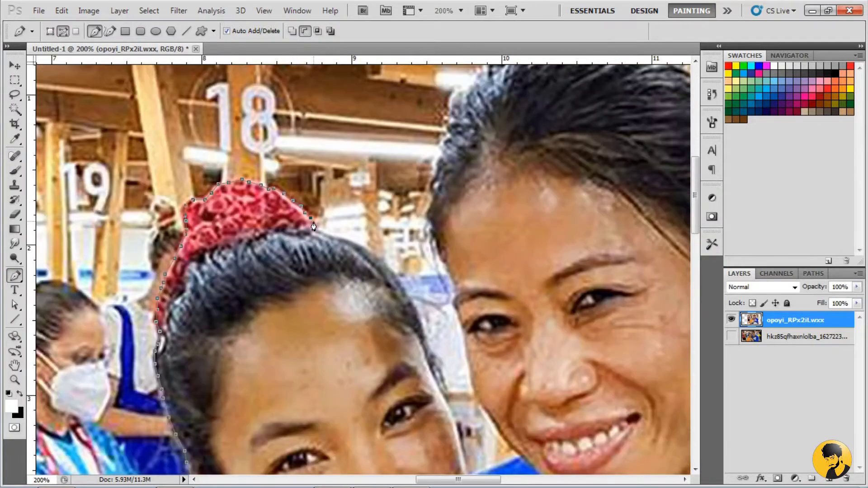
left_click(244, 192)
left_click(254, 195)
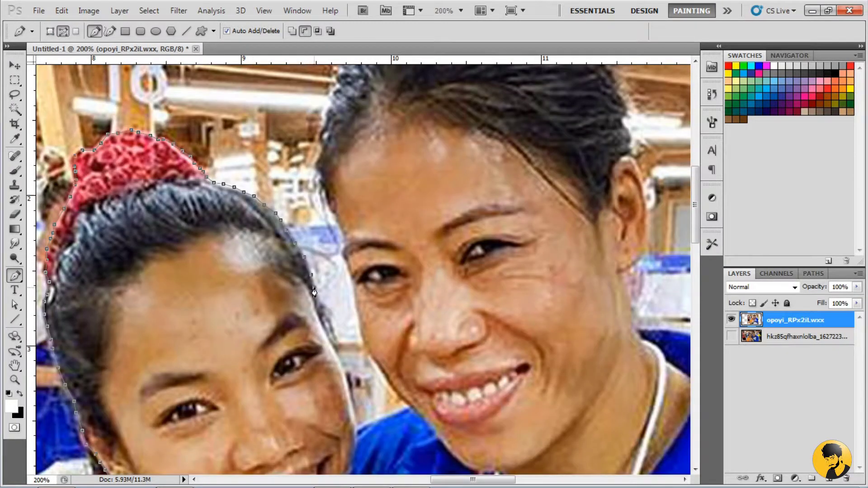
left_click(335, 336)
left_click(336, 351)
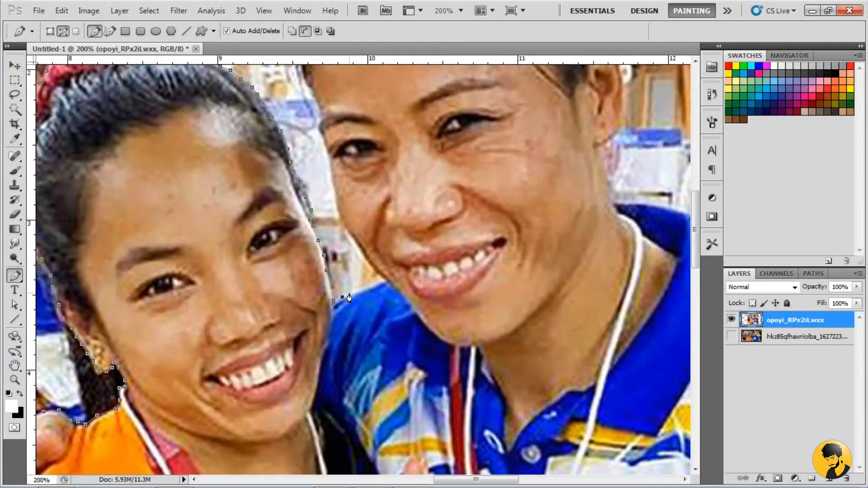
left_click_drag(344, 196, 341, 265)
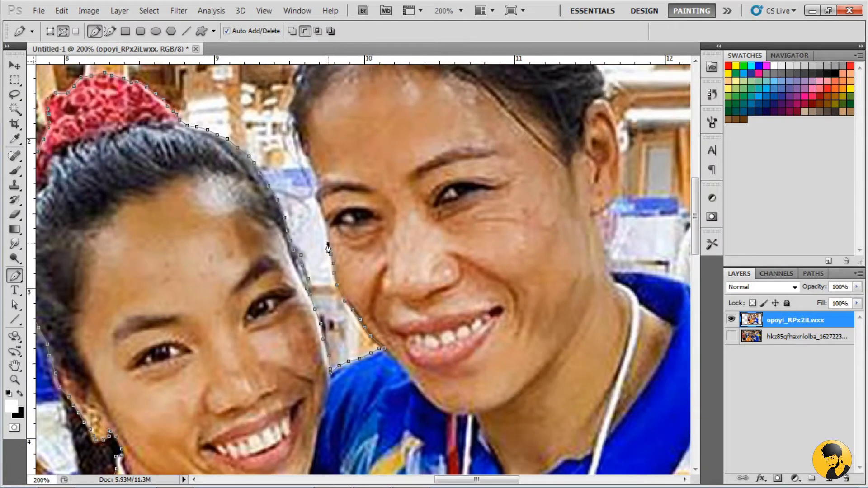
left_click_drag(311, 166, 341, 261)
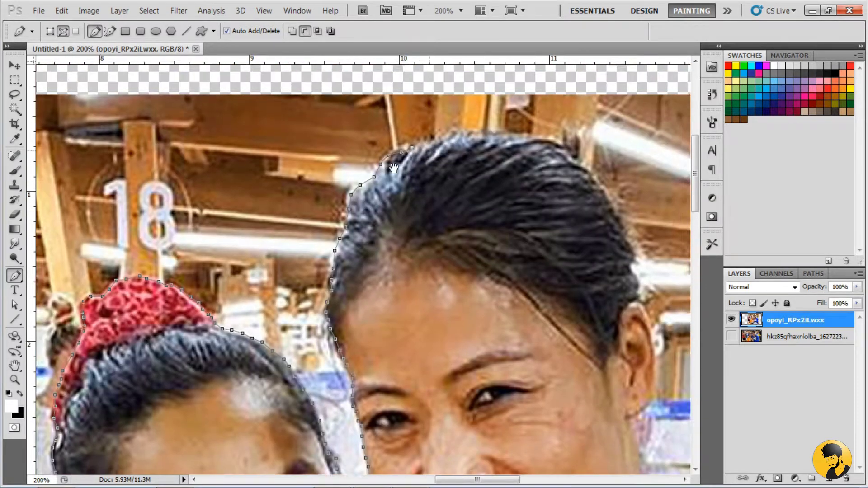
Continue the path along the second woman's hairline, face, neck, shoulder and arm to the hand.
mouse_move(365, 178)
left_mouse_down()
mouse_move(463, 160)
mouse_move(428, 122)
left_mouse_up()
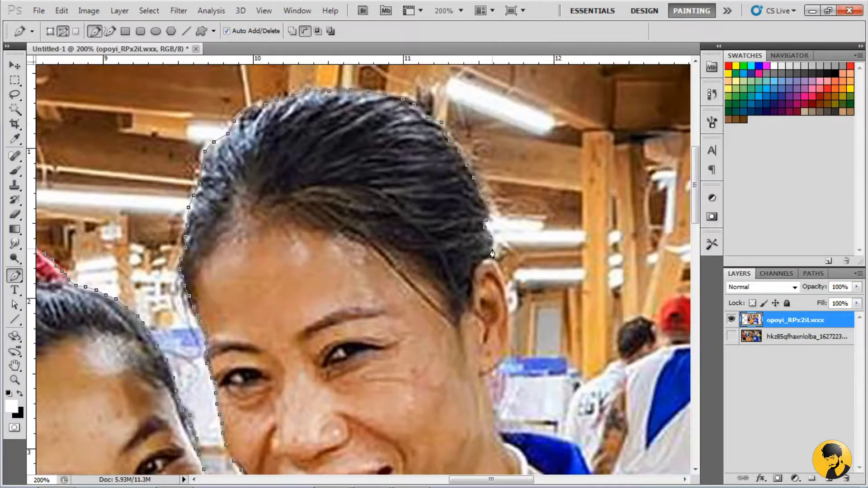
left_click_drag(491, 247, 480, 162)
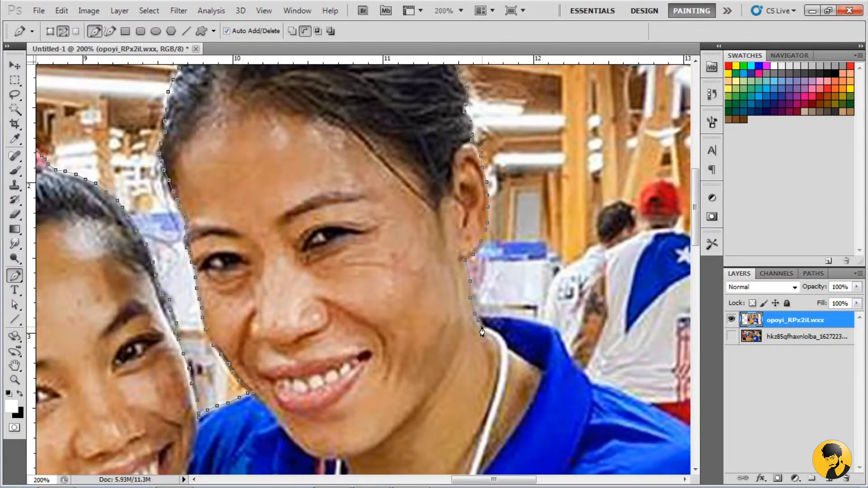
left_click_drag(482, 332, 446, 192)
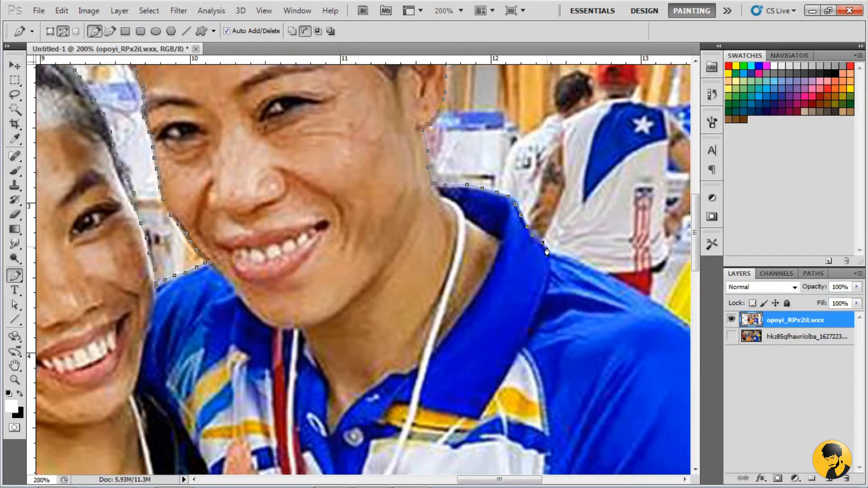
left_click_drag(542, 249, 410, 142)
left_click_drag(516, 211, 480, 142)
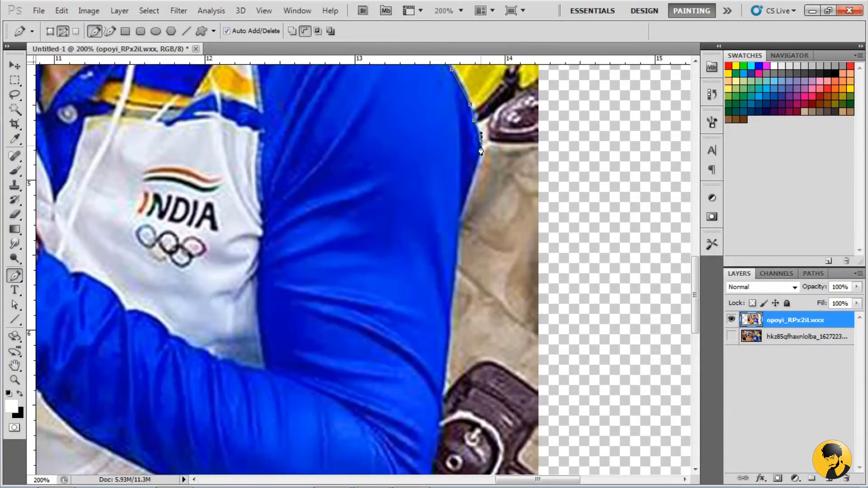
left_click_drag(464, 216, 485, 83)
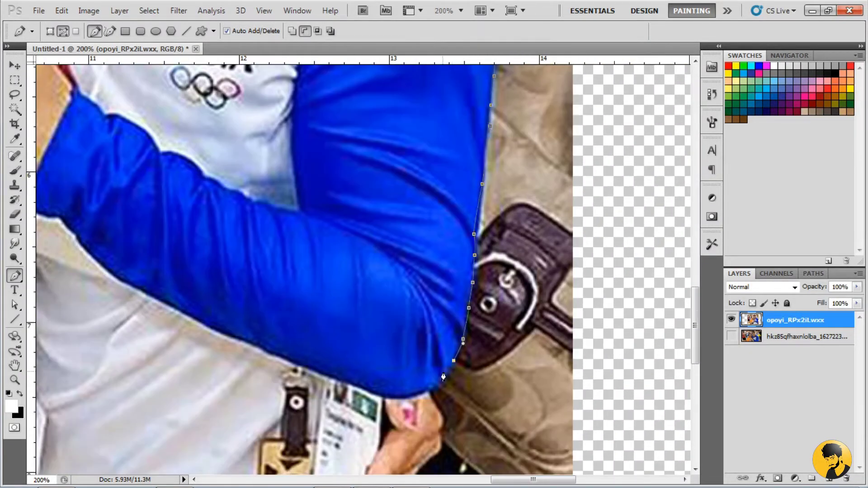
left_click_drag(466, 388, 505, 170)
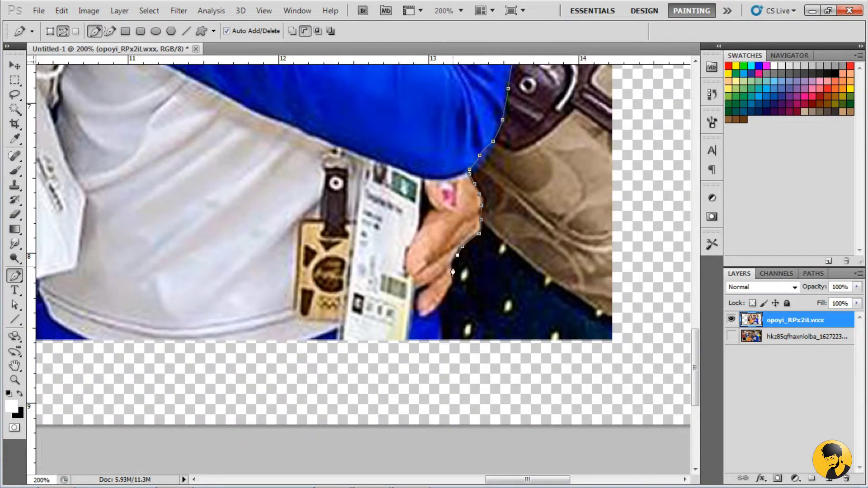
key("ctrl+minus")
key("ctrl+minus")
Turn the path into a selection and delete the background around the athletes.
key("ctrl+minus")
right_click(393, 228)
left_click(436, 290)
key("Return")
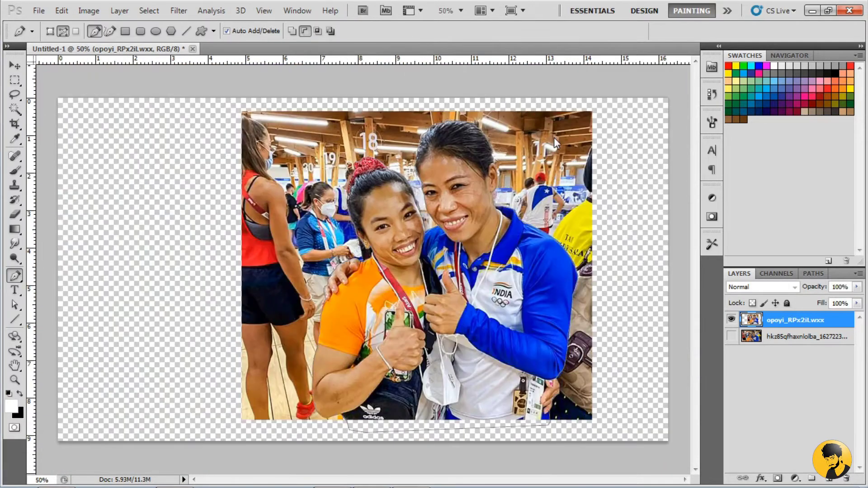
key("ctrl+d")
key("ctrl+minus")
key("v")
Scale the cut-out athletes down with Free Transform.
key("ctrl+t")
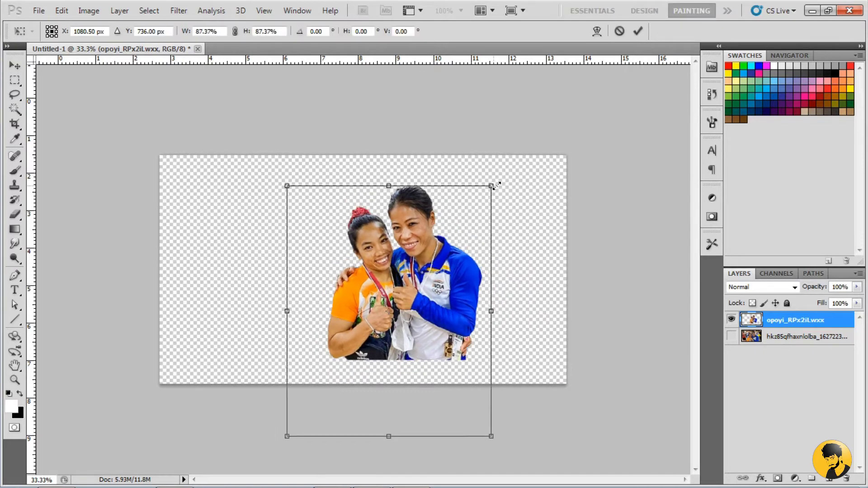
key("Return")
key("ctrl+plus")
Apply Auto Contrast and slightly raise the athletes' brightness.
left_click(112, 10)
left_click(99, 73)
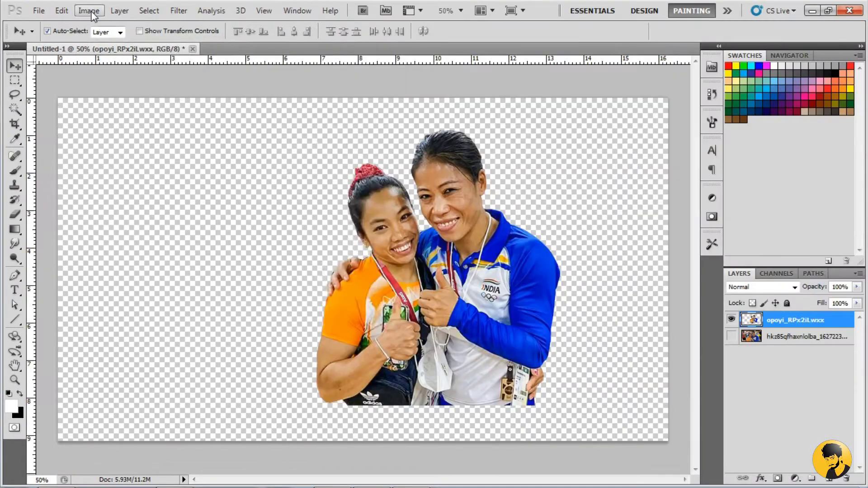
left_click(89, 11)
left_click(270, 41)
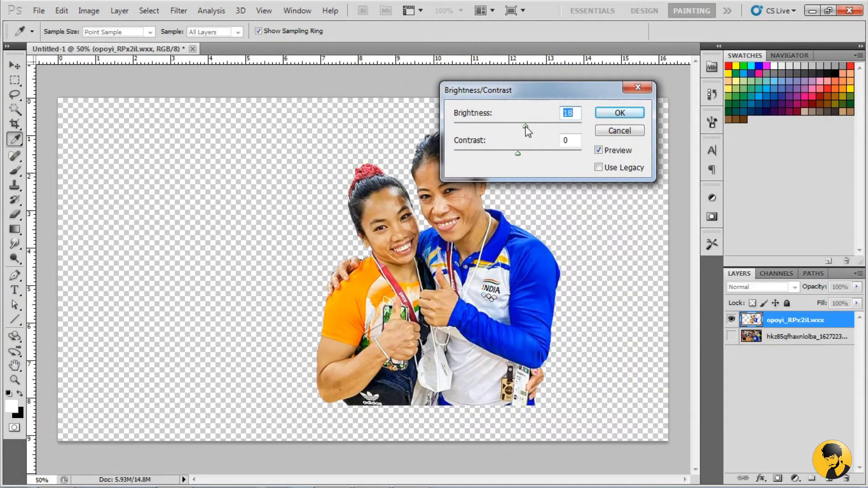
key("Escape")
left_click(89, 11)
Try Hue/Saturation, Color Balance and Brightness/Contrast adjustments, dismissing them.
left_click(262, 108)
key("Escape")
left_click(89, 10)
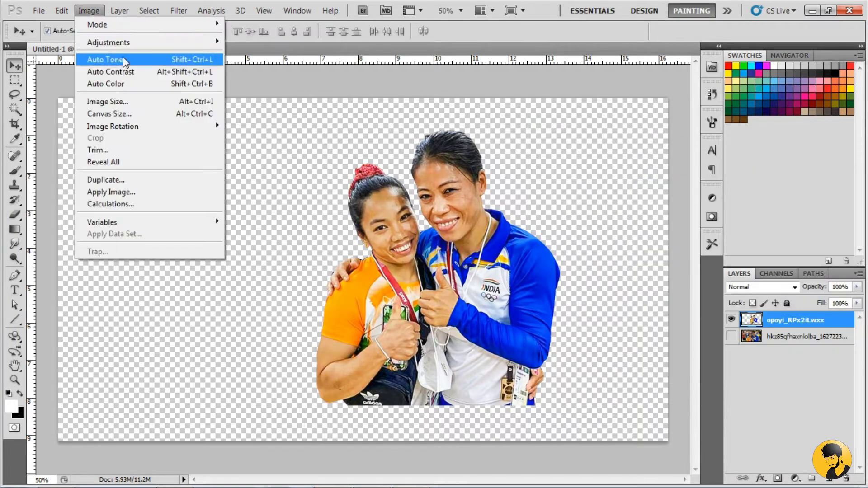
key("ctrl+b")
left_click(771, 199)
left_click(89, 11)
left_click(272, 40)
key("Escape")
Apply Smart Sharpen with a 3.0 radius to the athletes.
left_click(179, 11)
left_click(343, 226)
left_click_drag(677, 264, 662, 264)
key("Return")
Fit the whole canvas in view and add a new empty layer.
key("v")
key("ctrl+1")
key("ctrl+minus")
key("ctrl+minus")
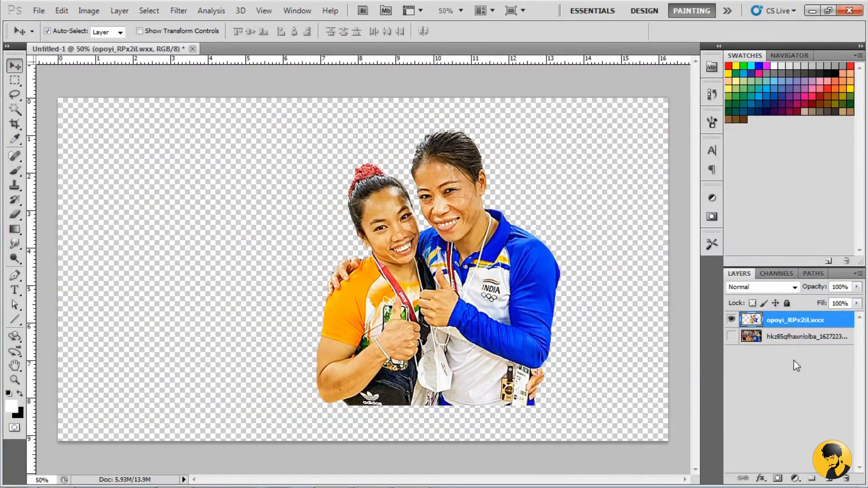
key("ctrl+shift+alt+n")
Set the gradient's right stop colour to dark navy.
key("g")
left_click(54, 31)
double_click(818, 289)
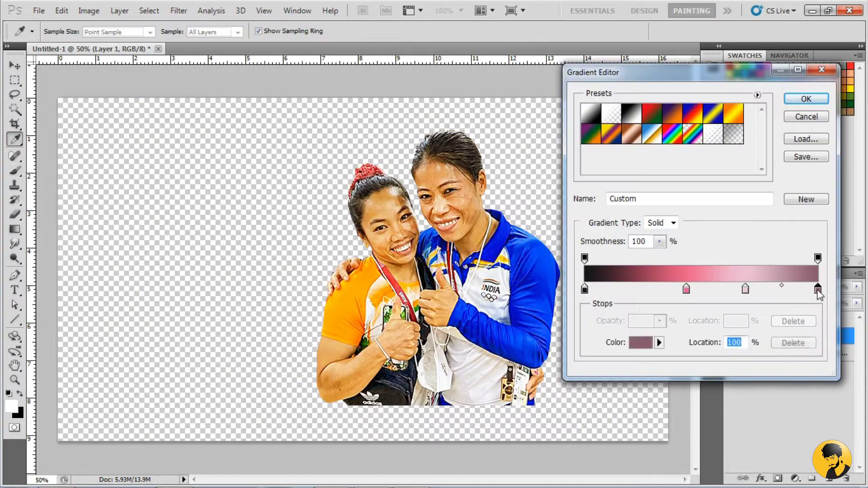
left_click(741, 447)
mouse_move(780, 290)
left_mouse_down()
mouse_move(752, 343)
mouse_move(728, 168)
left_mouse_up()
key("Return")
Set the left stop to dark brown and drag the gradient horizontally across the layer.
double_click(817, 289)
left_click(724, 289)
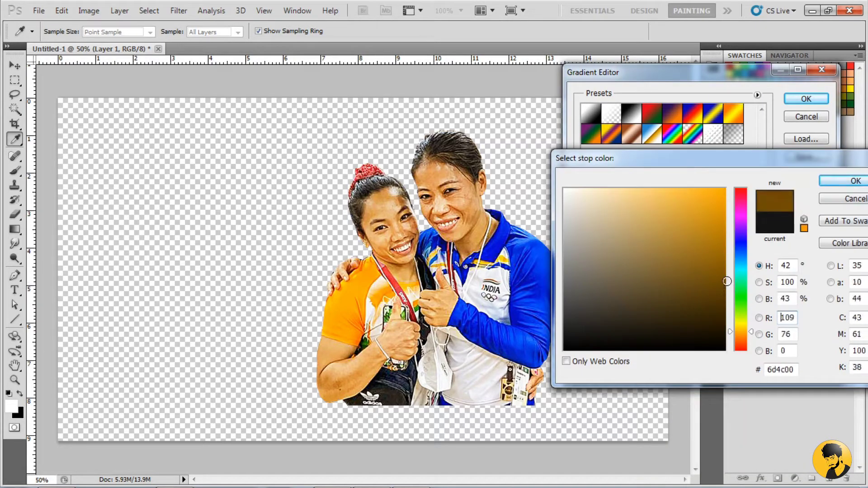
left_click(843, 180)
left_click(806, 99)
left_click_drag(58, 271, 690, 266)
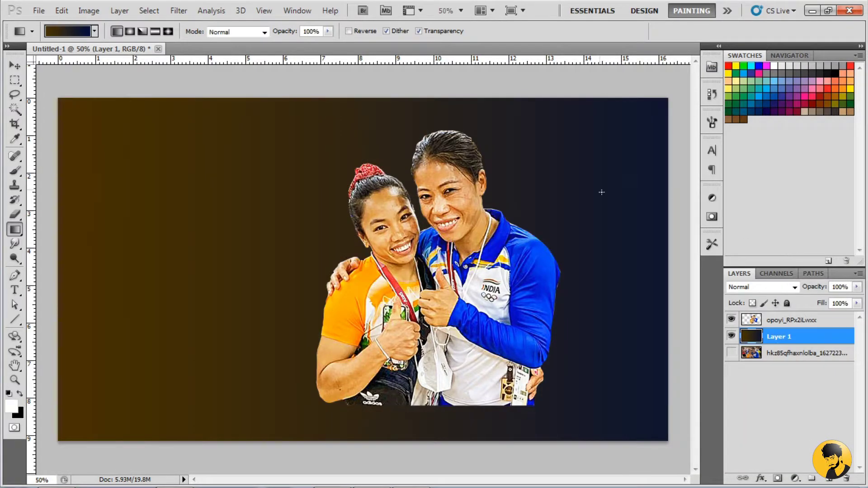
Switch to the Smudge tool and bring up the brush presets.
key("v")
left_click(15, 244)
left_click(65, 31)
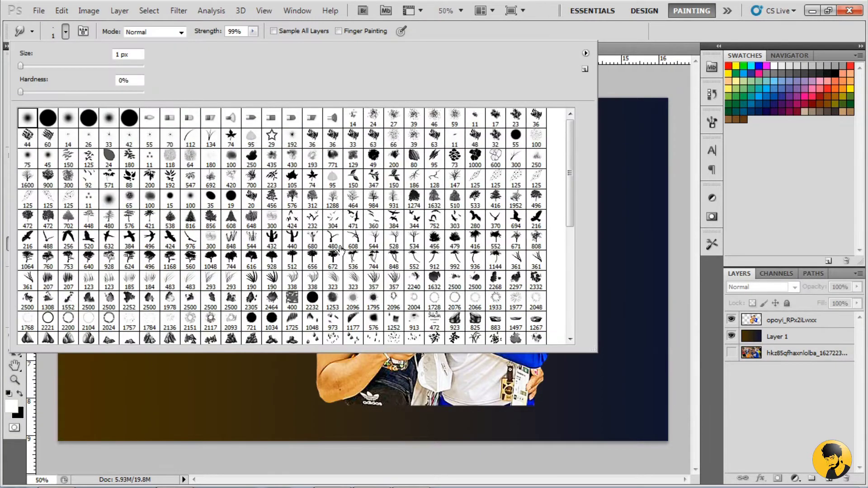
Set a 65 px smudge brush at low strength on the photo layer, zoomed on the face.
left_click(129, 199)
left_click(339, 389)
left_click(436, 195)
left_click(795, 320)
scroll(336, 351, "up", 3)
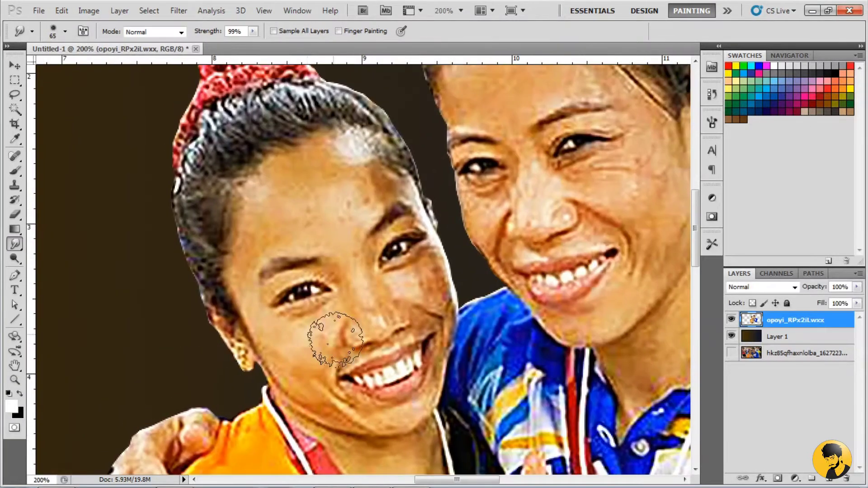
left_click_drag(210, 36, 171, 36)
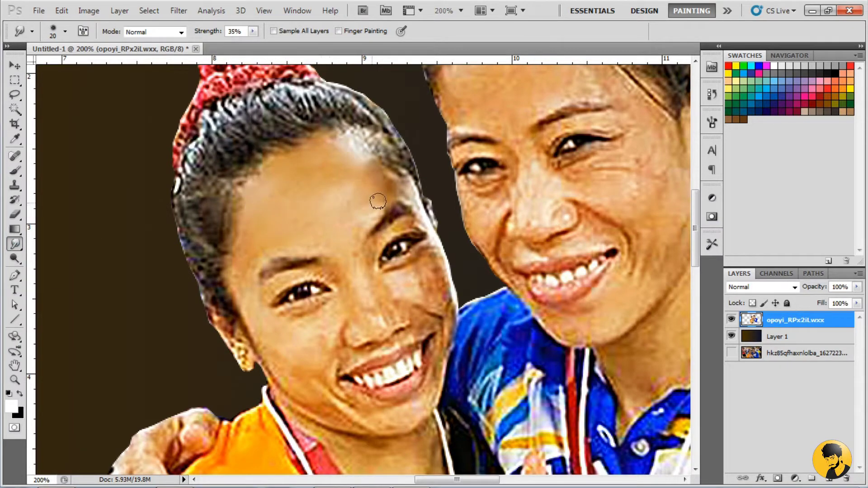
key("ctrl+plus")
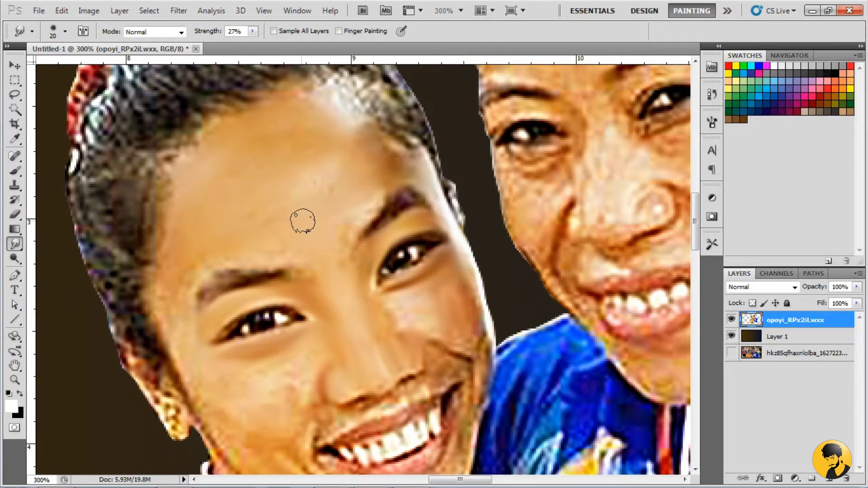
left_click_drag(203, 369, 210, 239)
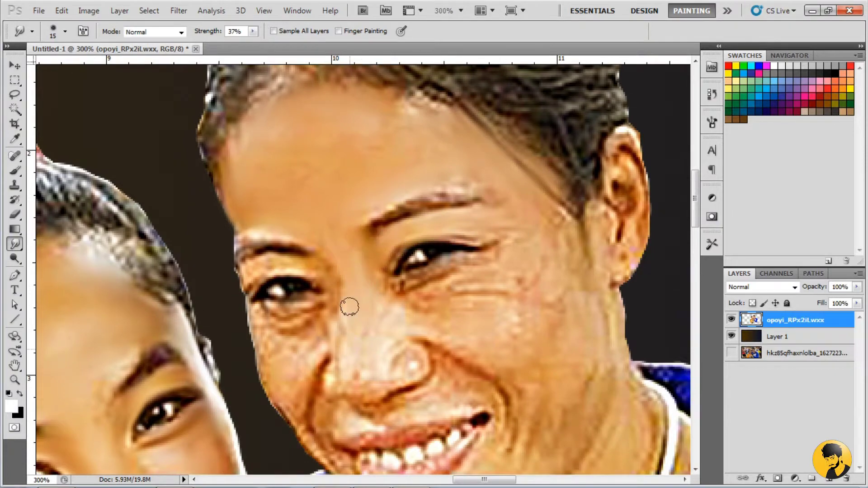
scroll(351, 349, "down", 3)
Smudge away the eye wrinkles, nose crease, cheek lines, smile line and upper lip.
left_click_drag(410, 312, 361, 335)
left_click_drag(248, 199, 308, 250)
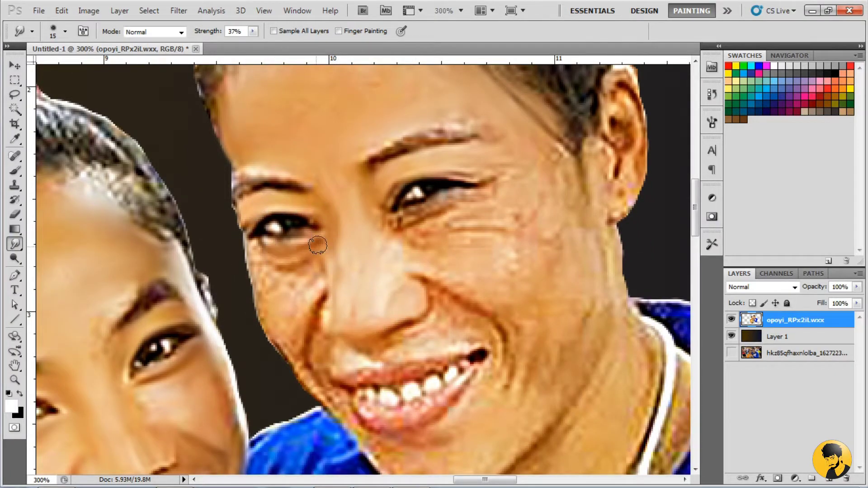
mouse_move(261, 305)
left_mouse_down()
mouse_move(279, 279)
mouse_move(316, 337)
mouse_move(317, 393)
left_mouse_up()
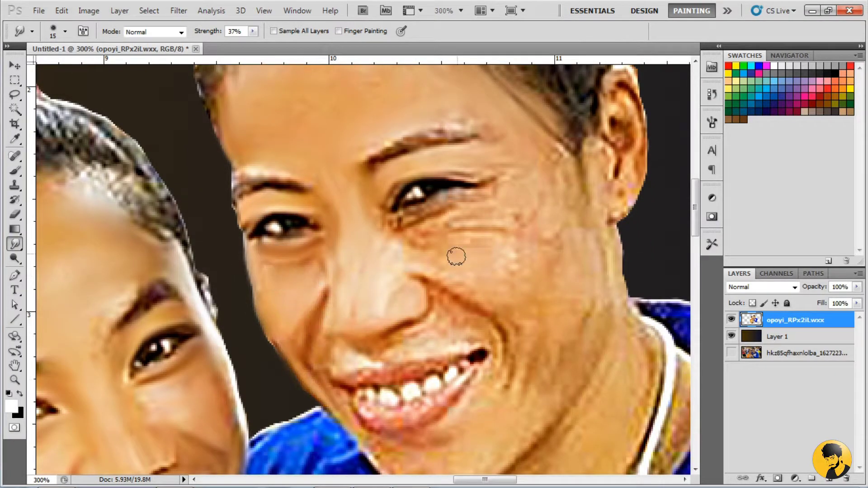
mouse_move(387, 220)
left_mouse_down()
mouse_move(448, 225)
mouse_move(420, 266)
left_mouse_up()
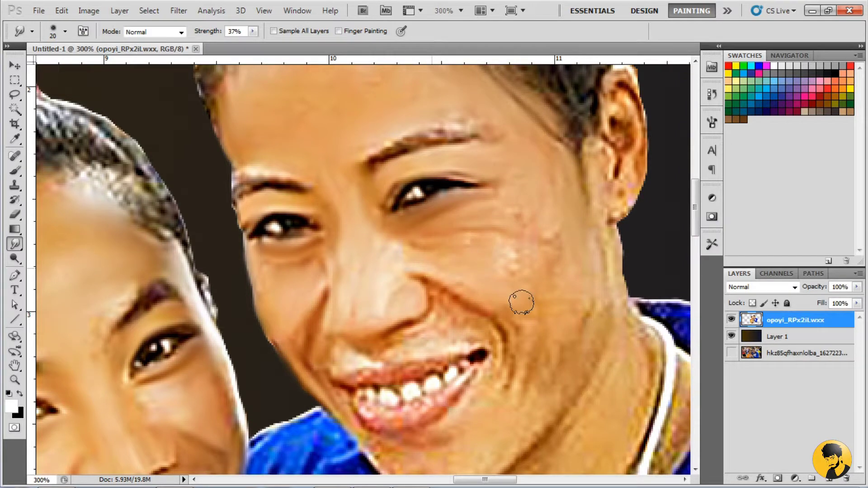
key("bracketright")
mouse_move(566, 295)
left_mouse_down()
mouse_move(507, 348)
mouse_move(484, 335)
mouse_move(425, 375)
left_mouse_up()
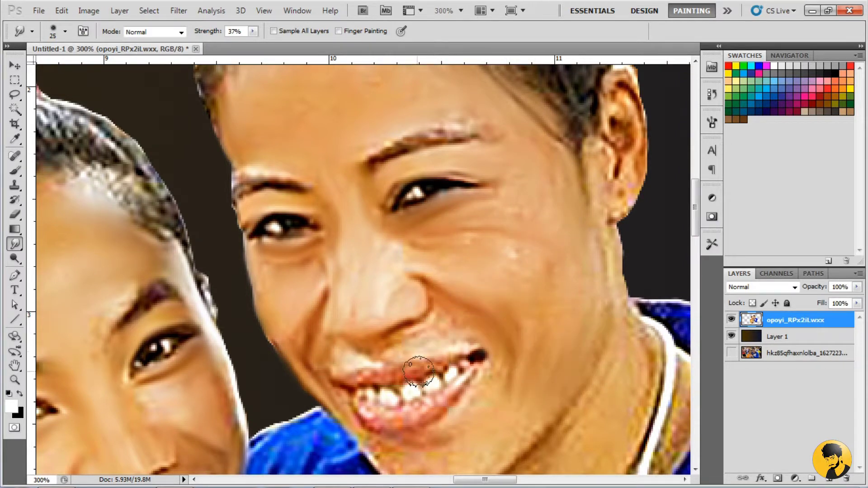
left_click_drag(362, 379, 454, 392)
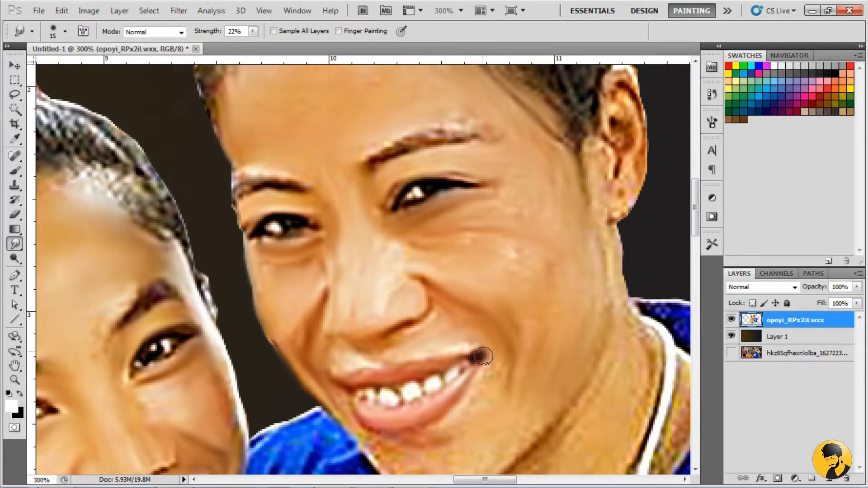
left_click_drag(480, 353, 466, 258)
Raise smudge strength to 31% and smooth the chin and jaw below the lip.
left_click_drag(207, 35, 216, 35)
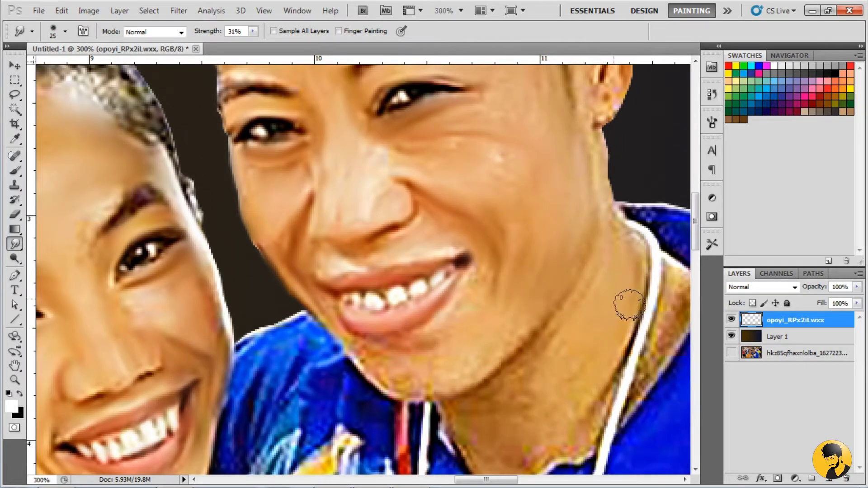
left_click_drag(443, 413, 348, 361)
left_click_drag(556, 191, 520, 163)
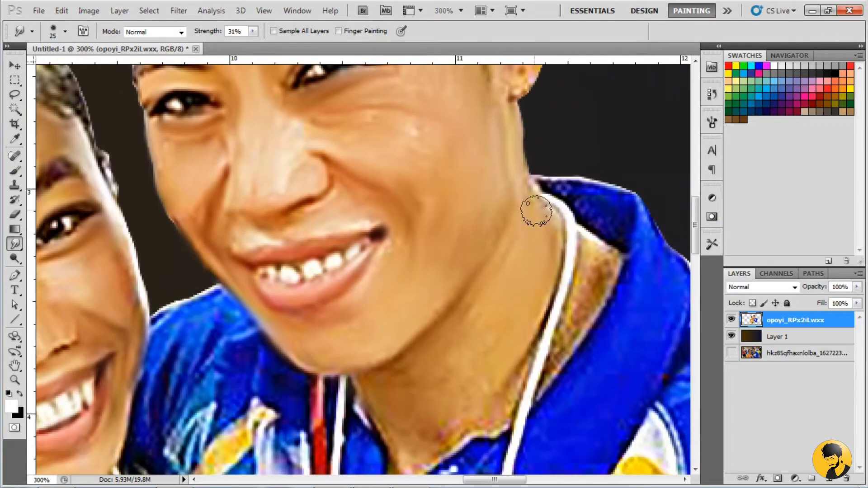
left_click_drag(562, 339, 558, 238)
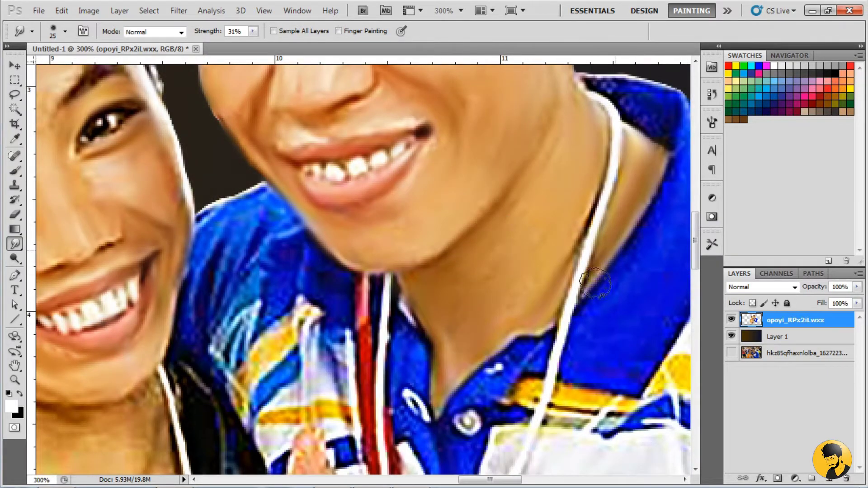
scroll(452, 272, "up", 5)
key("bracketleft")
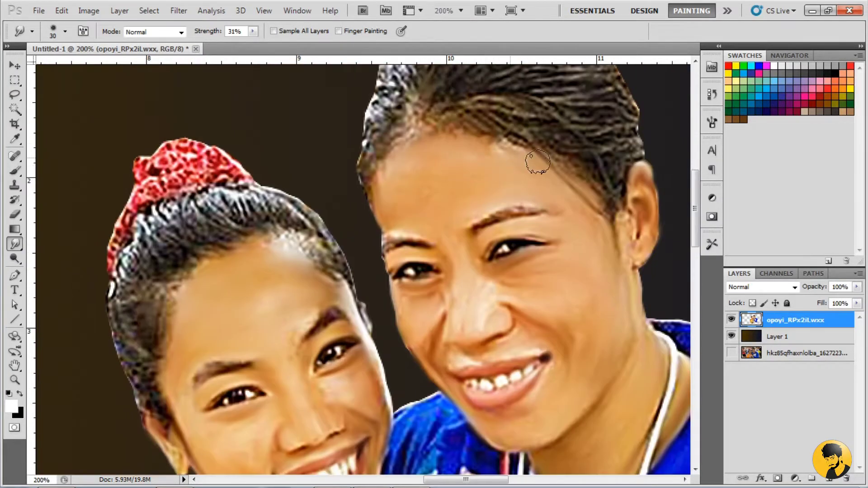
Smudge the wrist, thumb, knuckles, fingers of the fist and elbow edge smooth.
left_click_drag(517, 345, 508, 231)
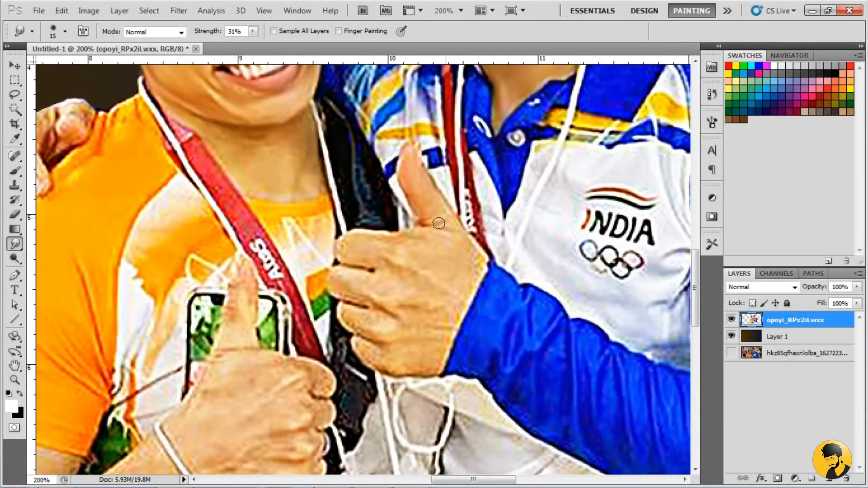
left_click_drag(458, 331, 475, 259)
mouse_move(370, 256)
left_mouse_down()
mouse_move(435, 310)
mouse_move(393, 361)
left_mouse_up()
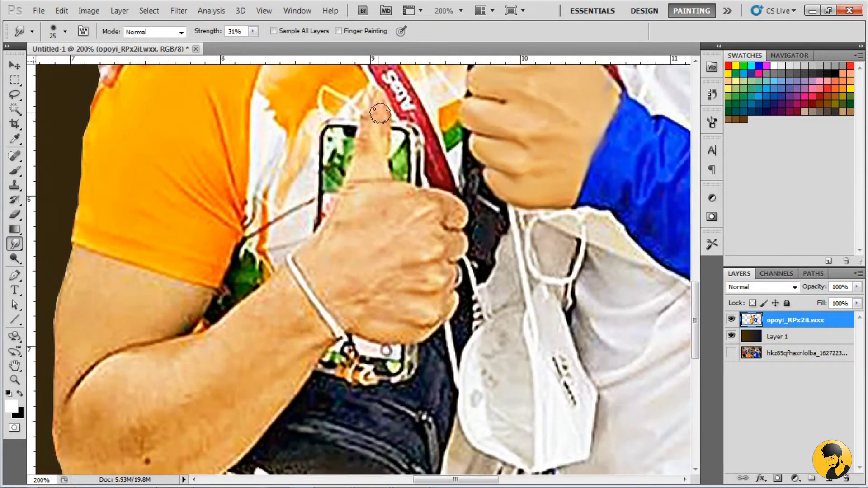
left_click_drag(380, 113, 317, 249)
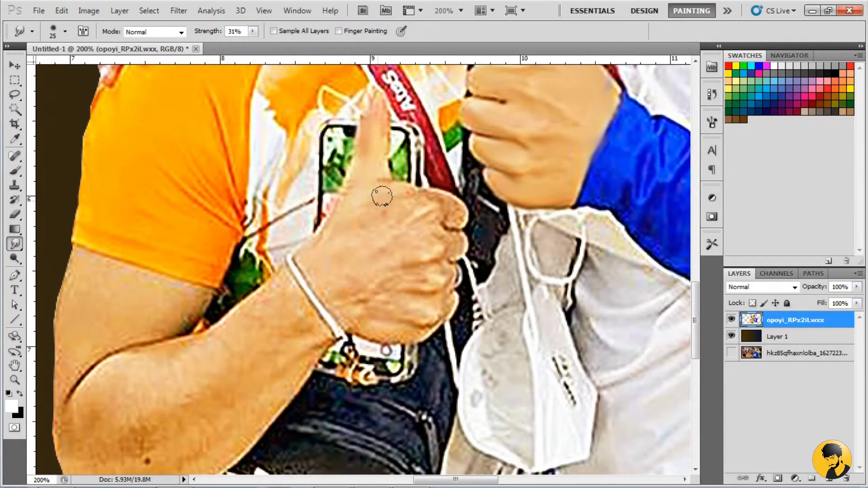
mouse_move(435, 200)
left_mouse_down()
mouse_move(445, 316)
mouse_move(315, 269)
left_mouse_up()
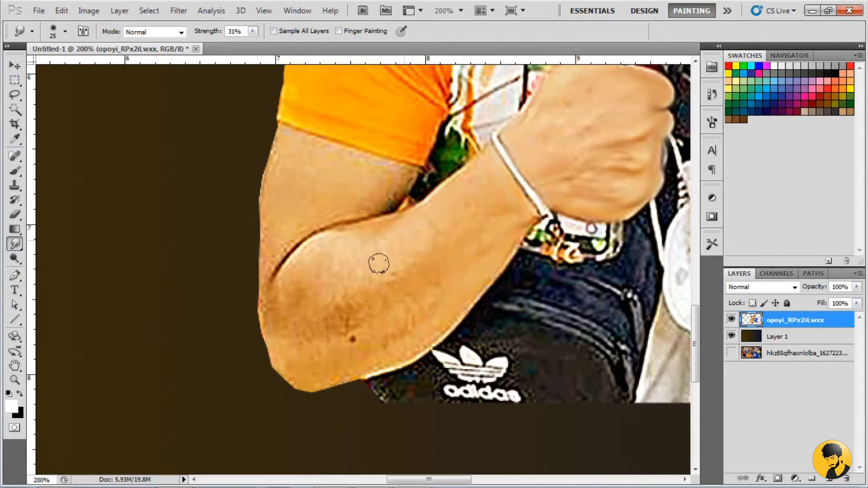
left_click_drag(262, 307, 309, 344)
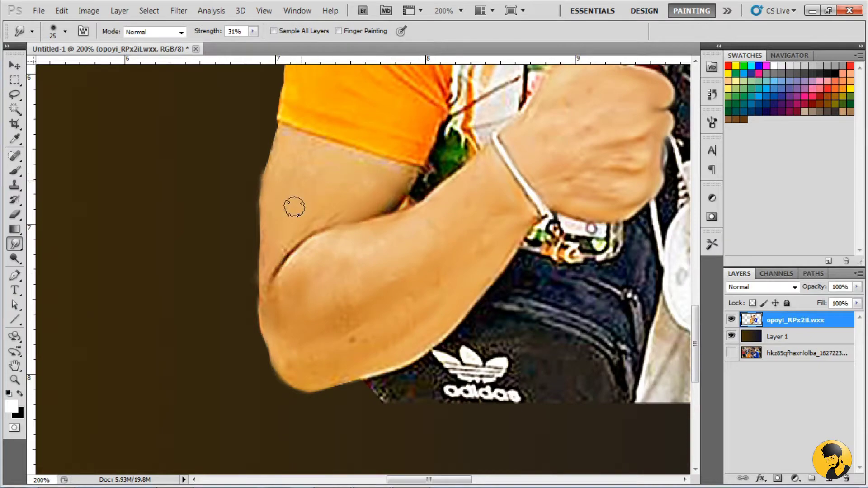
left_click_drag(368, 169, 412, 305)
With a smaller brush, smear the shirt edge by the fingers and the blue collar stripes.
key("bracketleft")
mouse_move(355, 252)
left_mouse_down()
mouse_move(333, 252)
mouse_move(310, 339)
left_mouse_up()
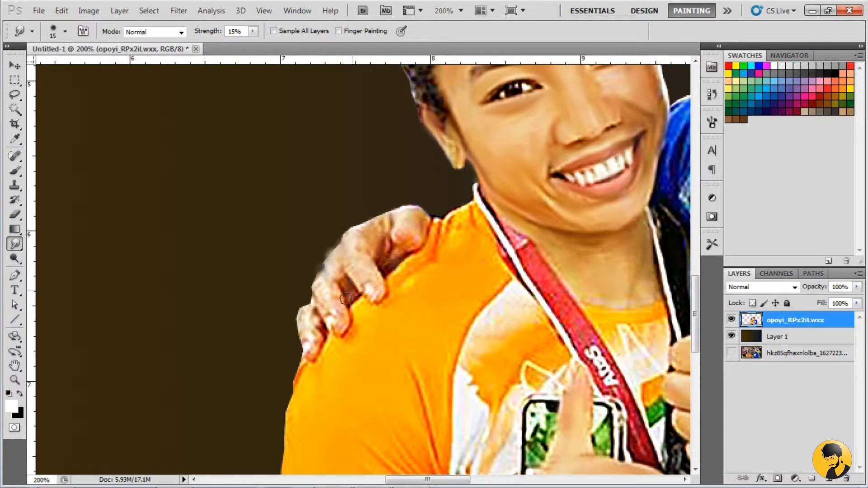
key("ctrl+minus")
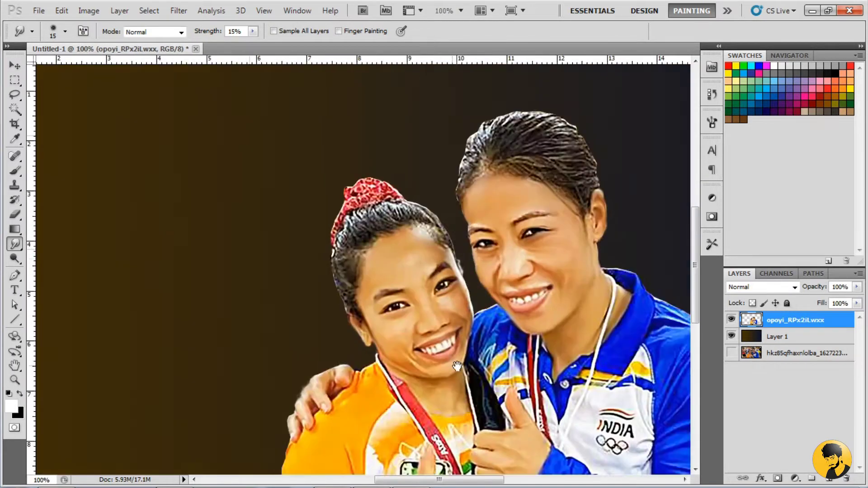
key("ctrl+plus")
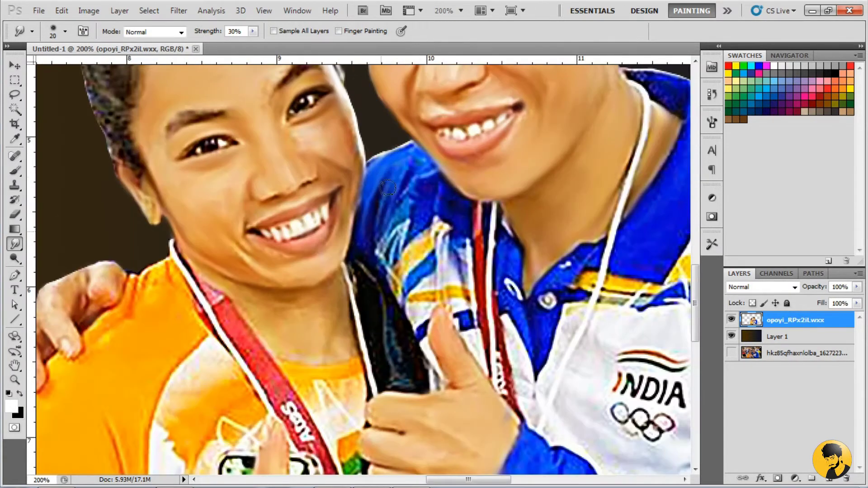
mouse_move(440, 202)
left_mouse_down()
mouse_move(398, 253)
mouse_move(393, 353)
left_mouse_up()
mouse_move(416, 271)
left_mouse_down()
mouse_move(488, 253)
mouse_move(560, 275)
mouse_move(575, 184)
left_mouse_up()
At 42% strength, smudge away the strap's Sony lettering and the phone's edges.
left_click_drag(525, 271, 475, 158)
mouse_move(376, 288)
left_mouse_down()
mouse_move(423, 182)
mouse_move(407, 312)
mouse_move(343, 199)
left_mouse_up()
key("4")
key("2")
left_click_drag(344, 199, 405, 279)
mouse_move(406, 312)
left_mouse_down()
mouse_move(352, 208)
mouse_move(330, 97)
left_mouse_up()
left_click_drag(405, 260, 400, 303)
mouse_move(336, 263)
left_mouse_down()
mouse_move(327, 330)
mouse_move(321, 259)
mouse_move(317, 325)
left_mouse_up()
left_click_drag(353, 294, 343, 316)
left_click_drag(271, 326, 262, 353)
Lower smudge strength to 25% and enable brush spacing for continuous strokes.
key("2")
key("5")
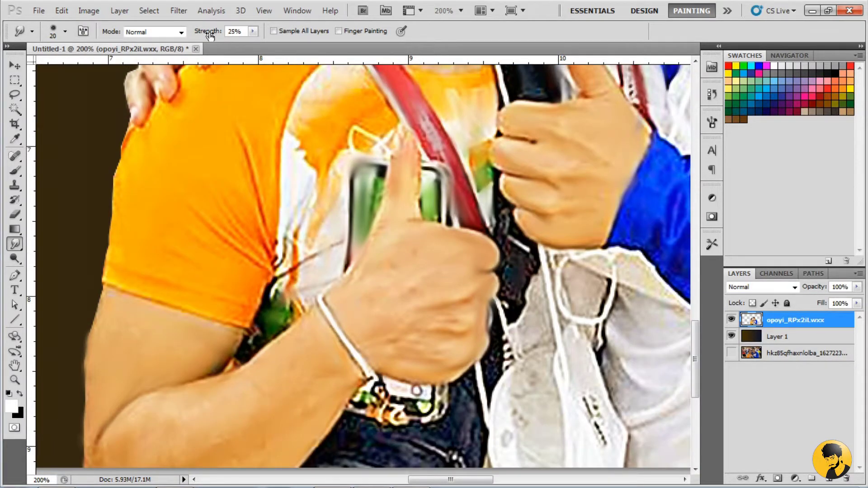
left_click_drag(285, 265, 303, 356)
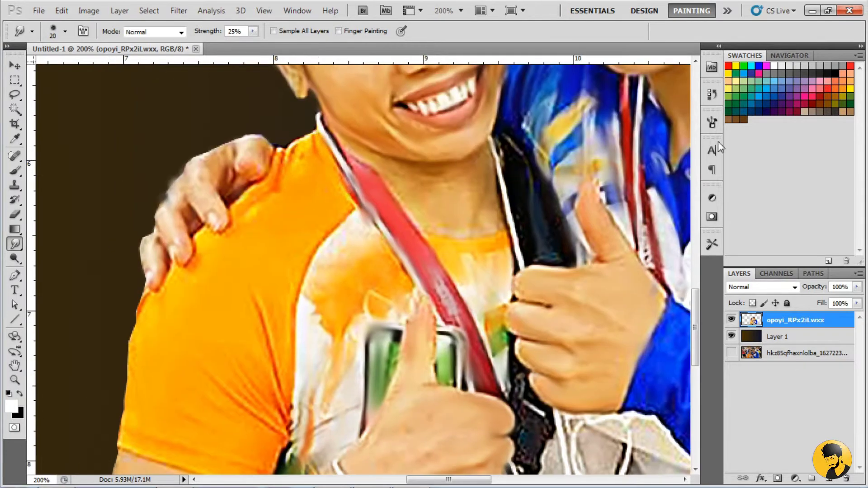
left_click(712, 122)
left_click(566, 299)
left_click(330, 187)
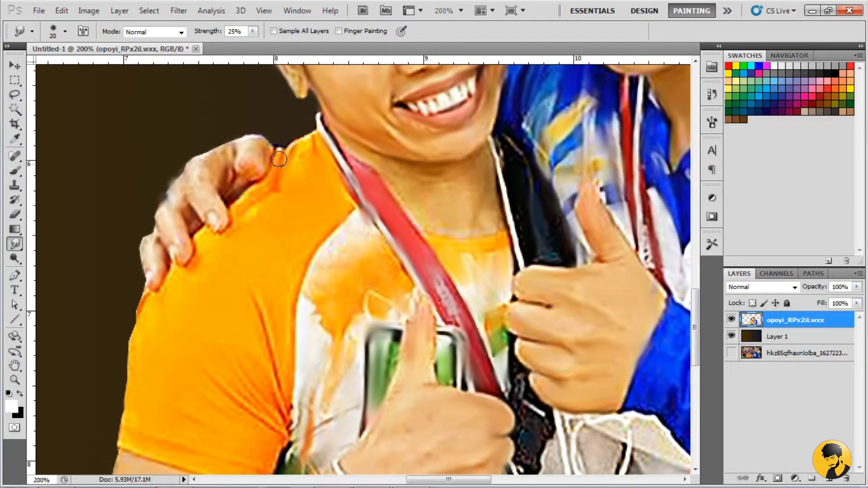
Drop strength to 16% and reposition the view over the sleeves, faces and torsos, undoing once.
mouse_move(256, 415)
left_mouse_down()
mouse_move(281, 334)
mouse_move(255, 382)
left_mouse_up()
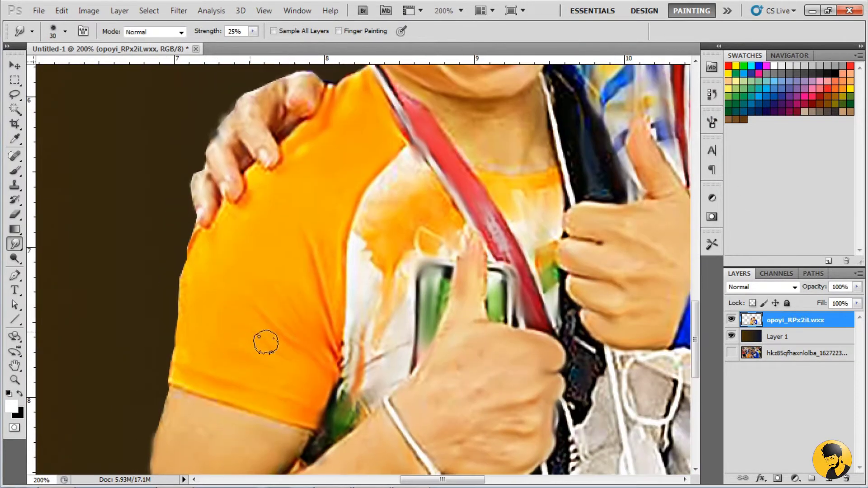
mouse_move(204, 256)
left_mouse_down()
mouse_move(226, 335)
mouse_move(333, 207)
left_mouse_up()
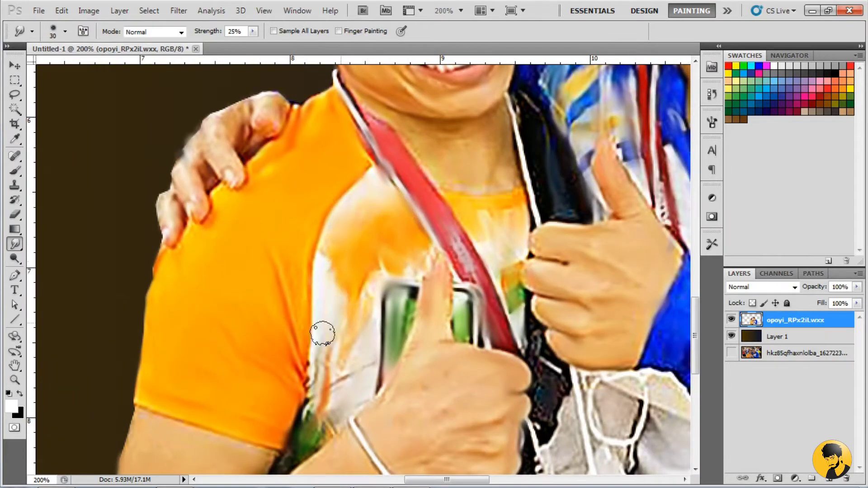
left_click_drag(365, 324, 270, 450)
left_click_drag(271, 68, 305, 173)
key("1")
key("6")
mouse_move(330, 377)
left_mouse_down()
mouse_move(291, 248)
mouse_move(104, 429)
left_mouse_up()
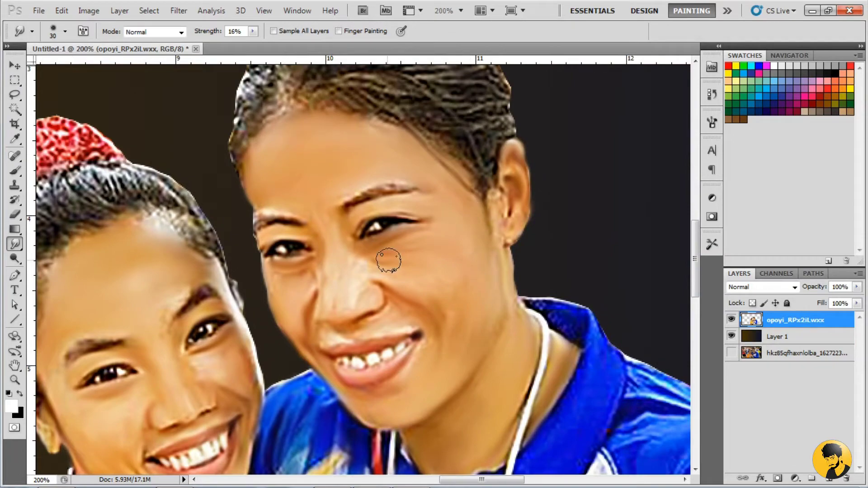
left_click_drag(440, 333, 520, 67)
left_click_drag(452, 407, 475, 226)
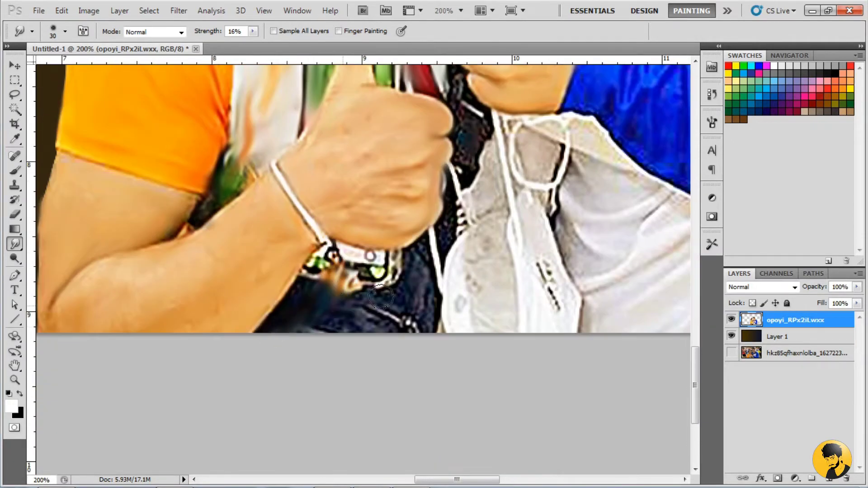
key("ctrl+minus")
key("ctrl+minus")
key("ctrl+minus")
key("ctrl+z")
key("ctrl+plus")
key("ctrl+plus")
key("ctrl+plus")
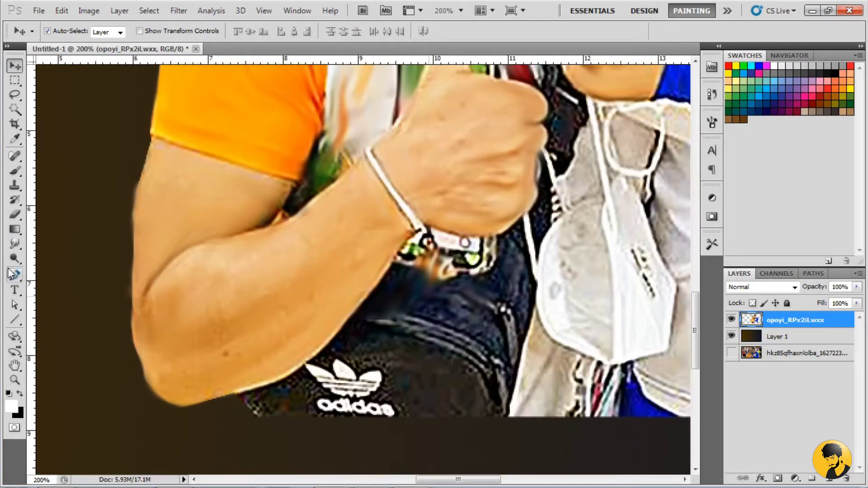
Blur the adidas bag logo, then with a larger brush the ID badge and yellow collar stripe.
left_click_drag(312, 361, 375, 398)
left_click_drag(253, 402, 426, 370)
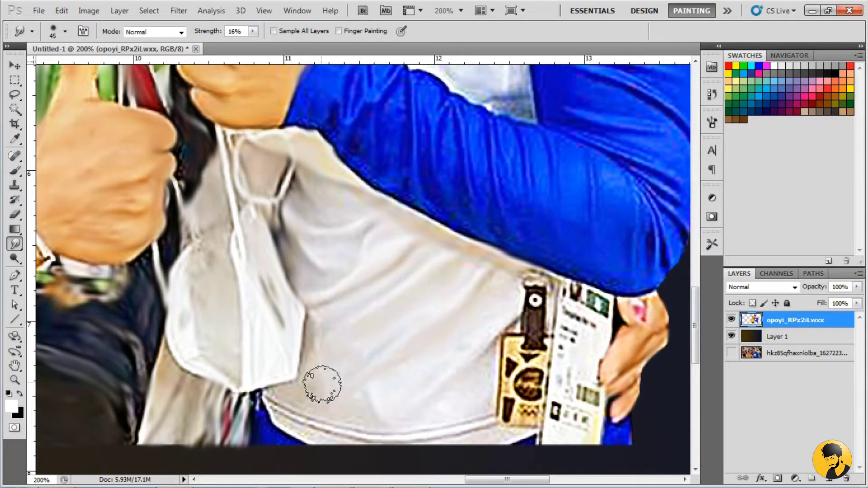
key("bracketright")
key("bracketright")
left_click_drag(471, 374, 592, 316)
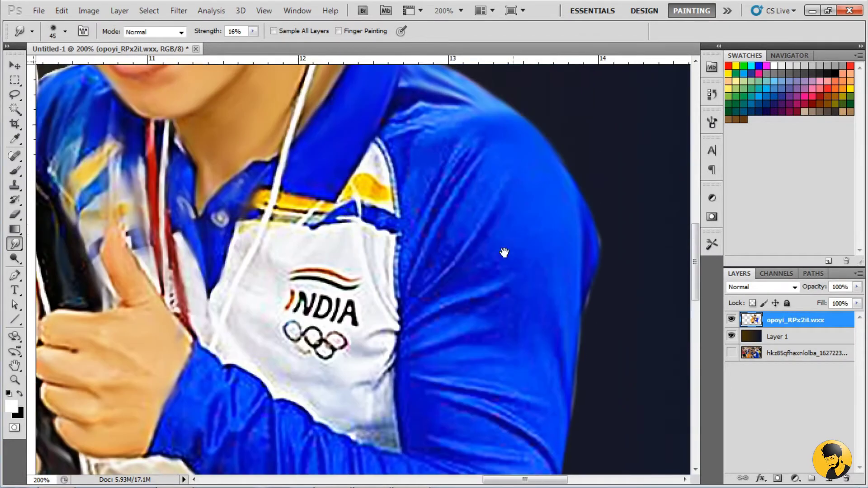
left_click_drag(430, 198, 280, 258)
mouse_move(352, 424)
left_mouse_down()
mouse_move(378, 271)
mouse_move(417, 303)
left_mouse_up()
Scroll and zoom the view back in on the athletes' faces.
scroll(520, 190, "down", 3)
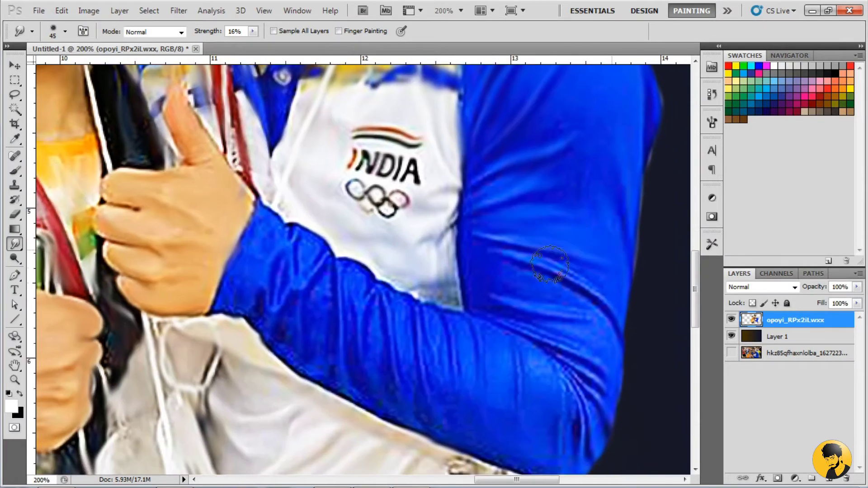
scroll(546, 317, "down", 2)
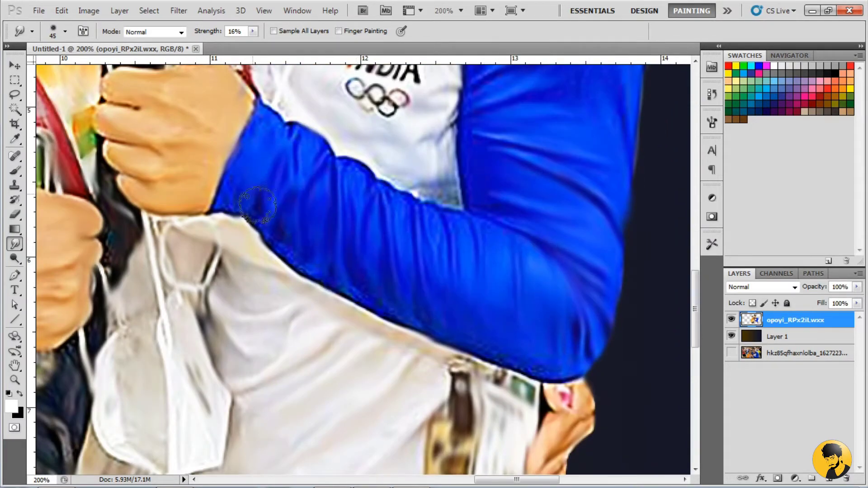
scroll(609, 282, "up", 6)
scroll(443, 295, "down", 10)
key("ctrl+minus")
key("ctrl+plus")
left_click(65, 31)
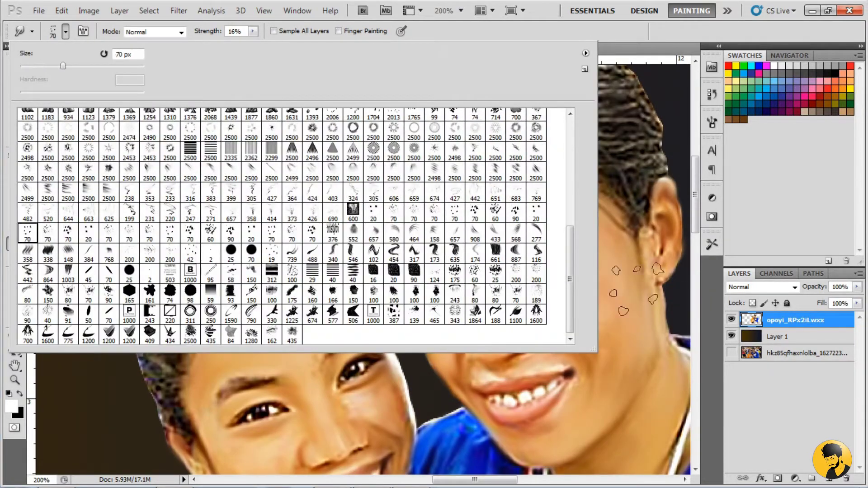
Pick a 15 px smudge brush, zoom in on the girl's face and adjust the strength.
left_click(631, 45)
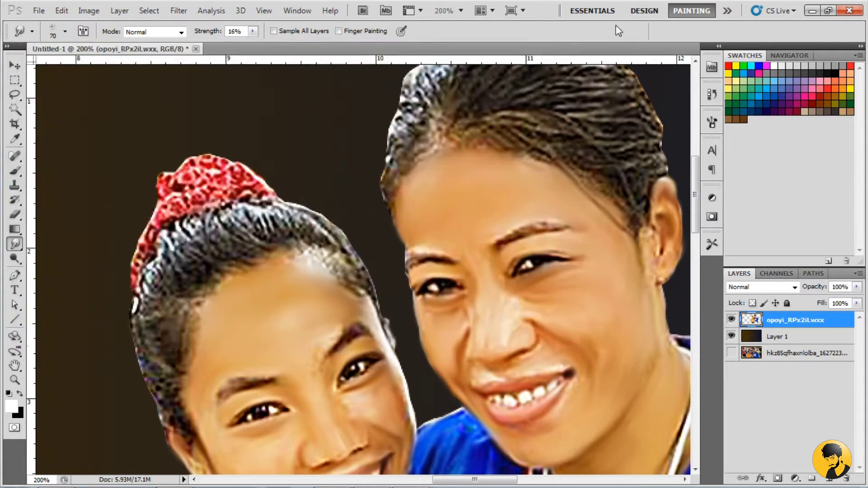
key("ctrl+plus")
left_click(712, 122)
left_click_drag(210, 32, 225, 38)
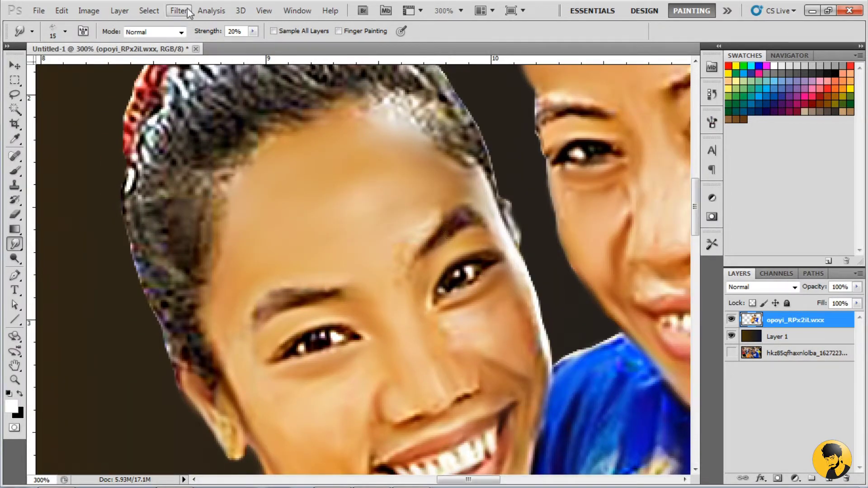
Pan around the girl's face and choose a smaller 8 px brush tip from the presets.
scroll(452, 244, "up", 3)
scroll(479, 282, "right", 3)
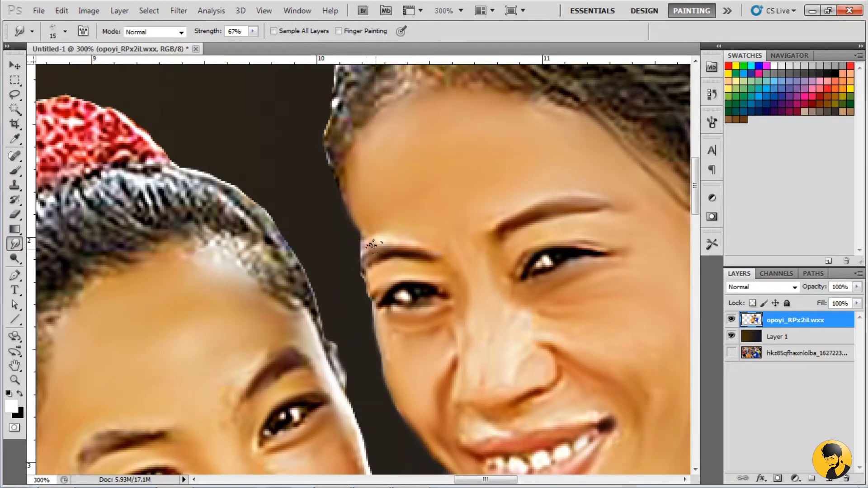
scroll(398, 251, "down", 3)
scroll(398, 251, "left", 2)
right_click(310, 228)
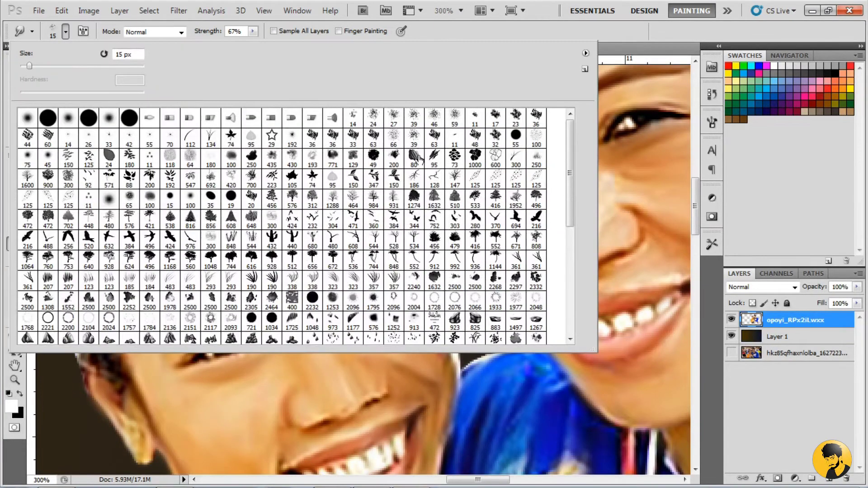
left_click(712, 122)
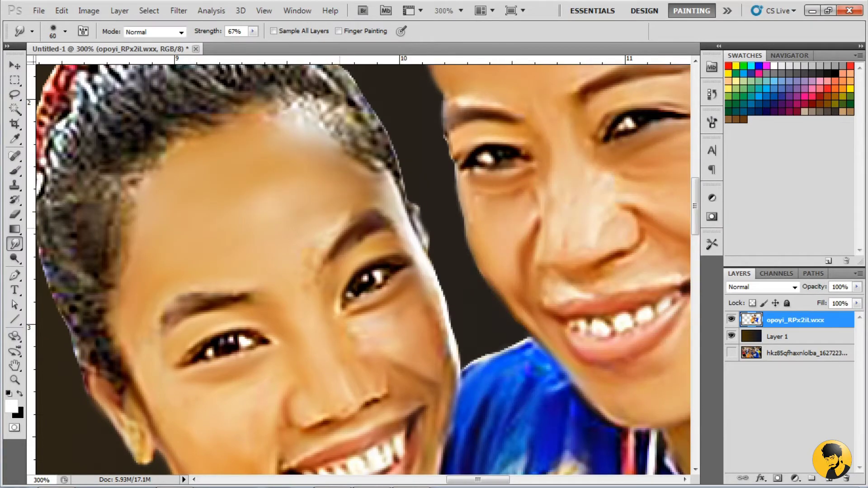
left_click(711, 122)
Zoom in closer on the faces, then back out to the whole painting.
key("ctrl+plus")
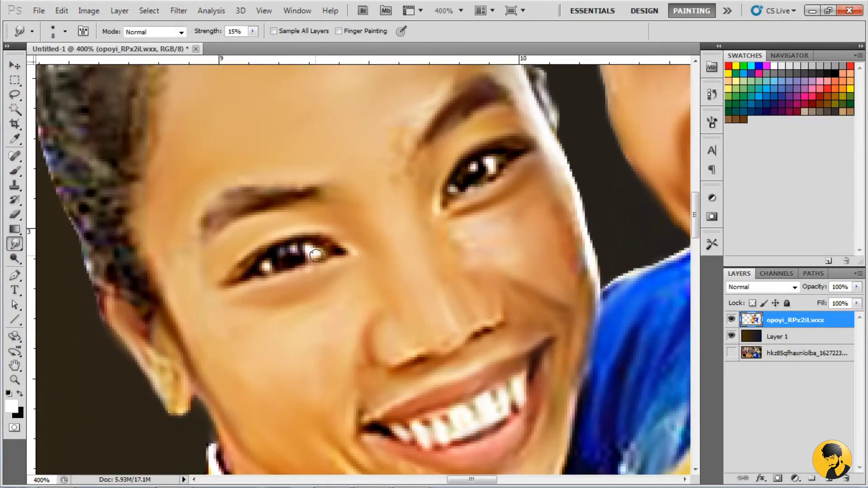
scroll(471, 196, "up", 3)
scroll(302, 210, "right", 5)
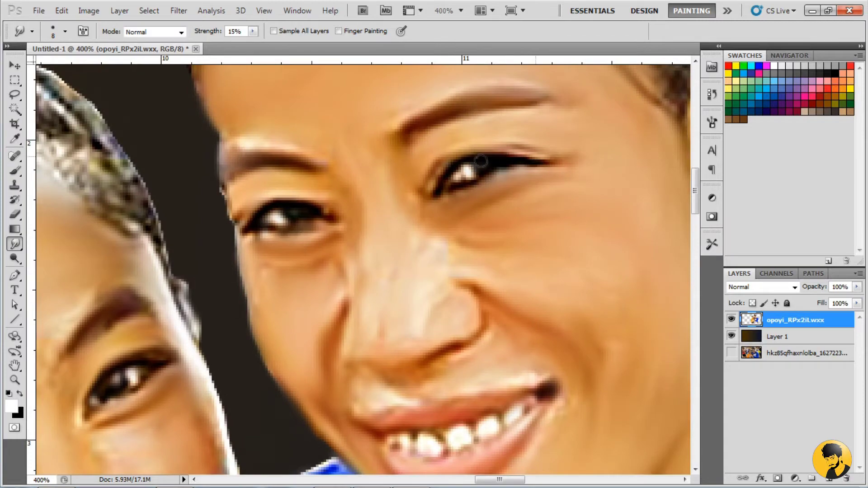
key("ctrl+minus")
key("ctrl+minus")
key("ctrl+minus")
key("ctrl+minus")
right_click(314, 219)
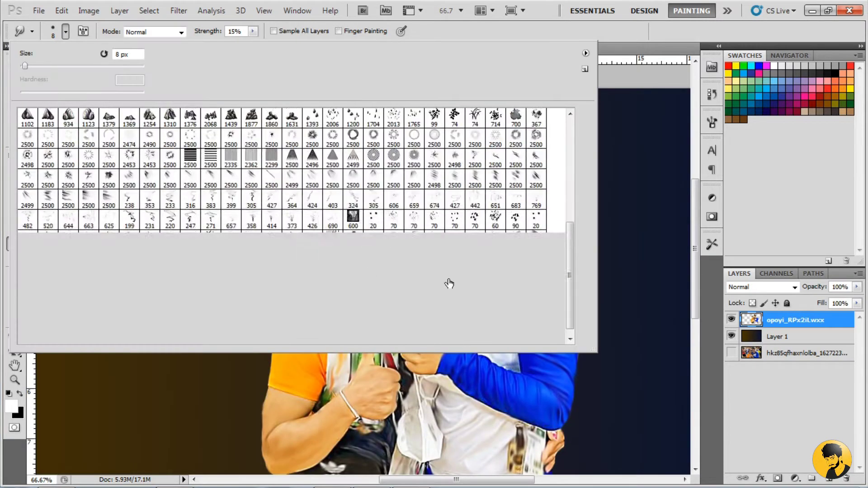
Try 25 px and 70 px scattered brush presets, settling on a small detail brush.
scroll(448, 283, "down", 5)
double_click(449, 212)
scroll(387, 291, "up", 3)
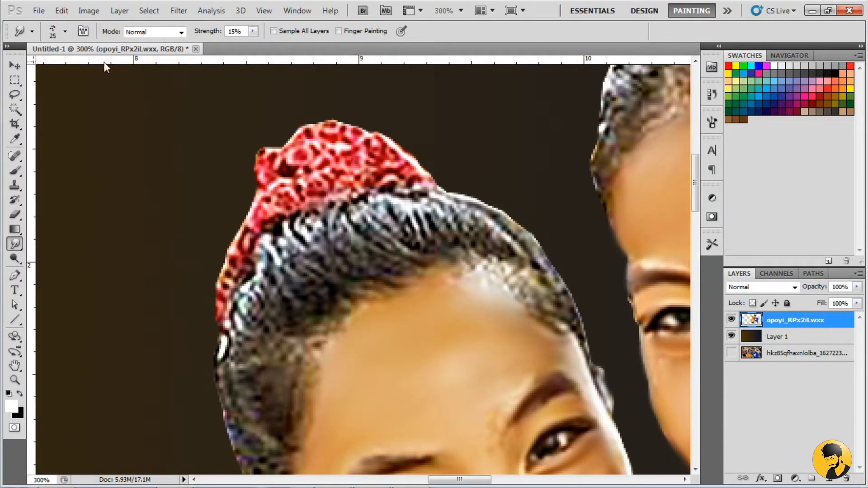
left_click(65, 31)
left_click(434, 213)
double_click(418, 213)
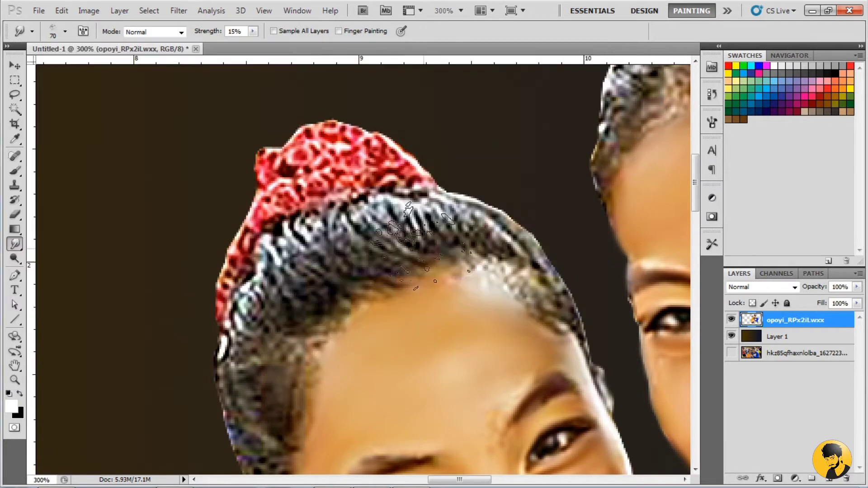
left_click(65, 31)
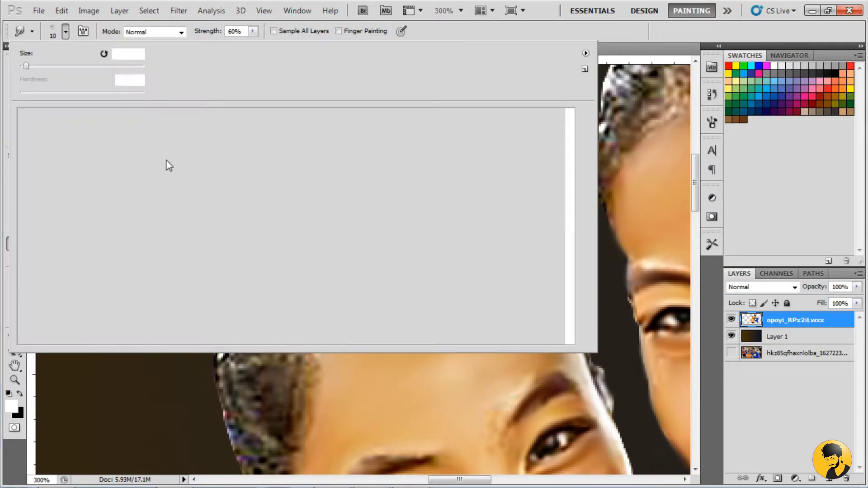
double_click(210, 235)
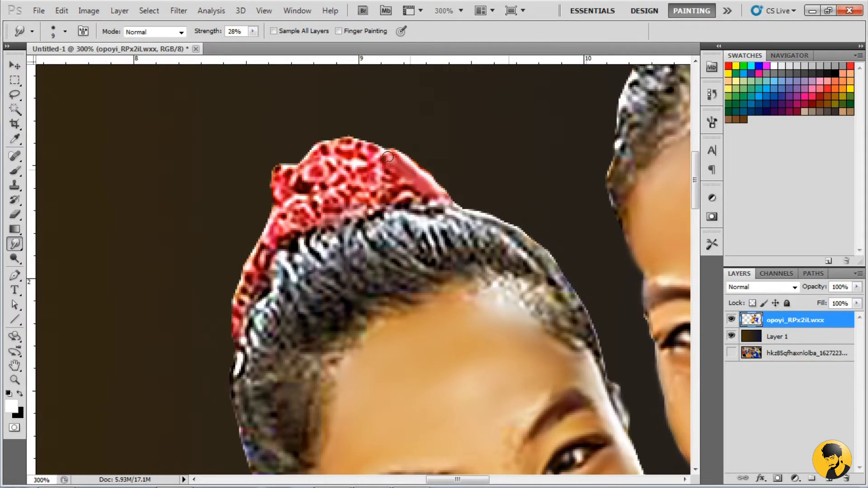
Smudge the red hair wrap smooth, then the dark strands below it with a 20 px scatter brush.
key("ctrl+alt+z")
key("ctrl+alt+z")
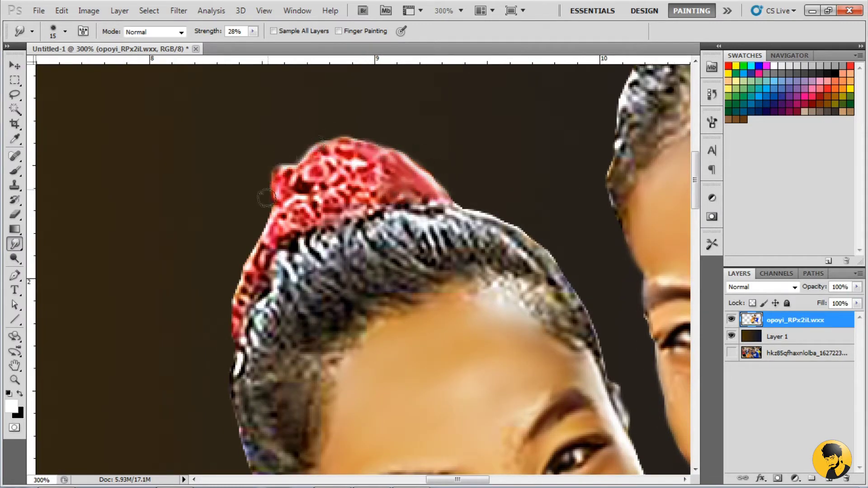
left_click_drag(270, 262, 334, 182)
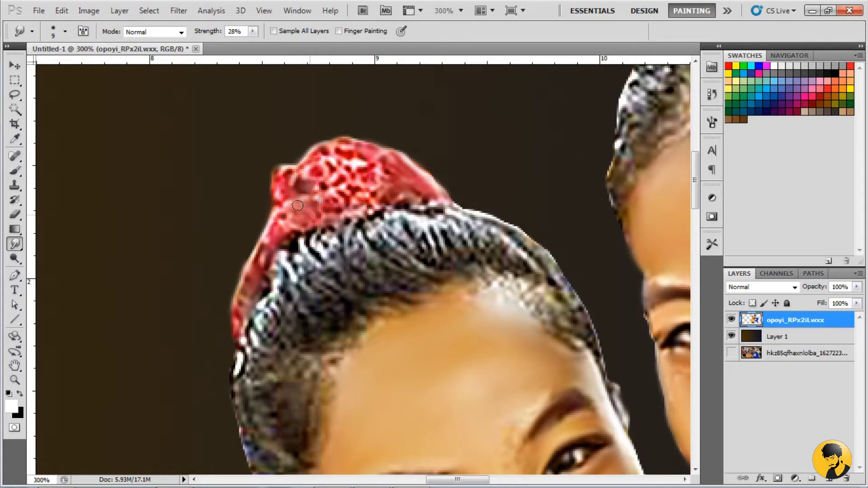
left_click(65, 31)
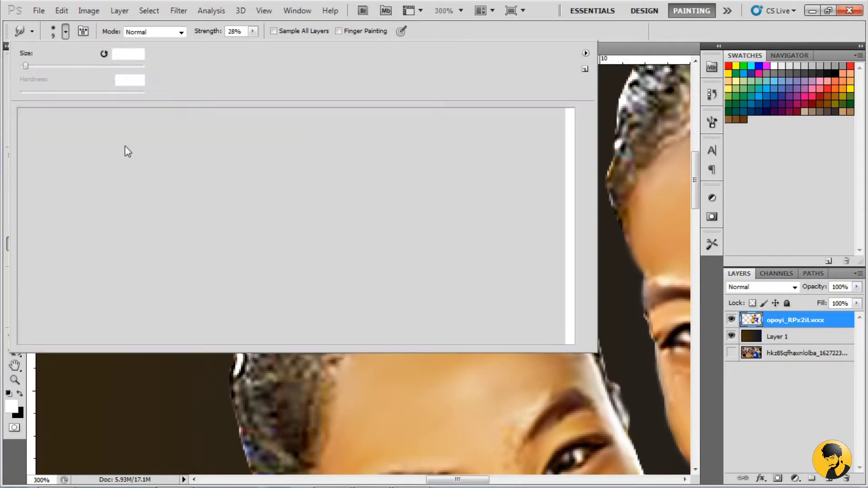
scroll(437, 273, "down", 5)
double_click(381, 309)
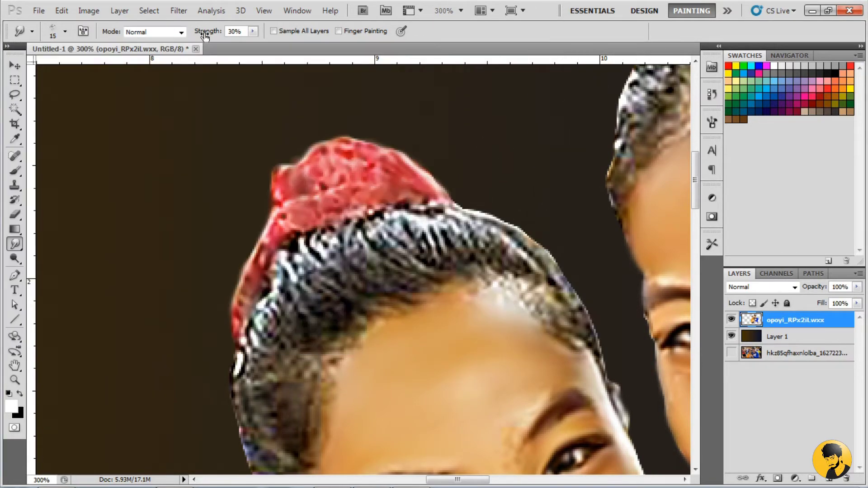
left_click_drag(361, 325, 466, 271)
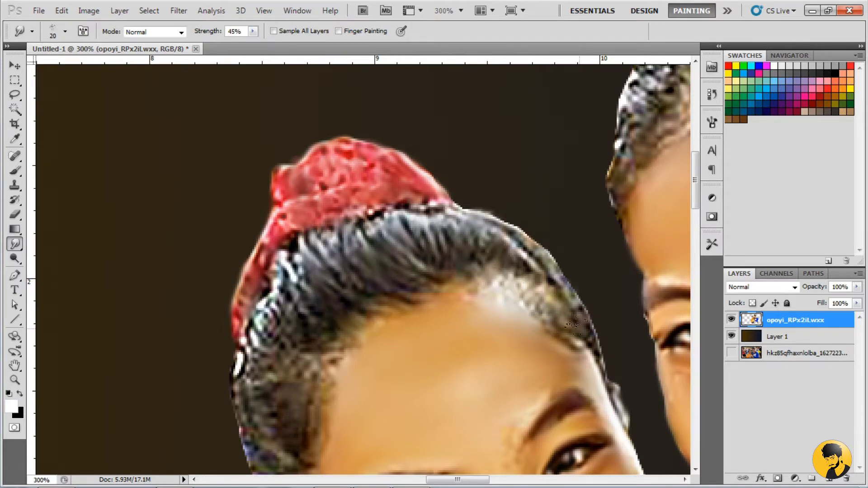
Enlarge the brush to 35 and smooth the woman's top hair strands and hair outline.
scroll(421, 319, "down", 2)
scroll(421, 318, "left", 3)
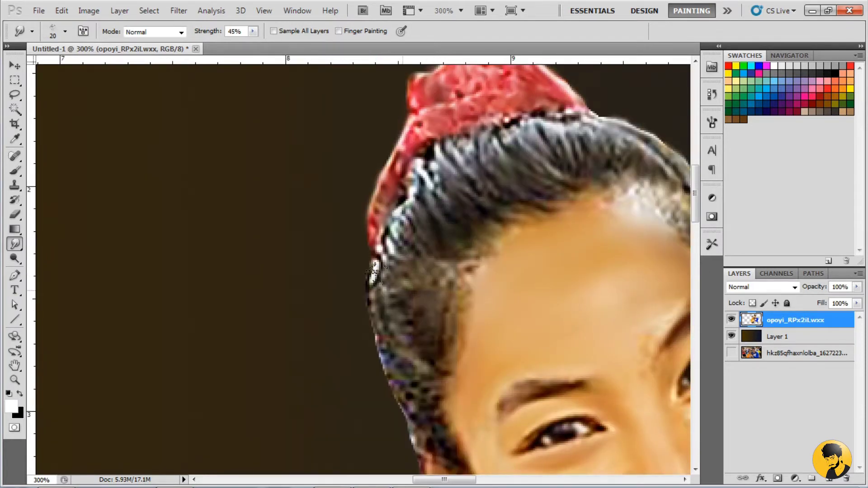
scroll(392, 201, "down", 2)
scroll(445, 355, "up", 3)
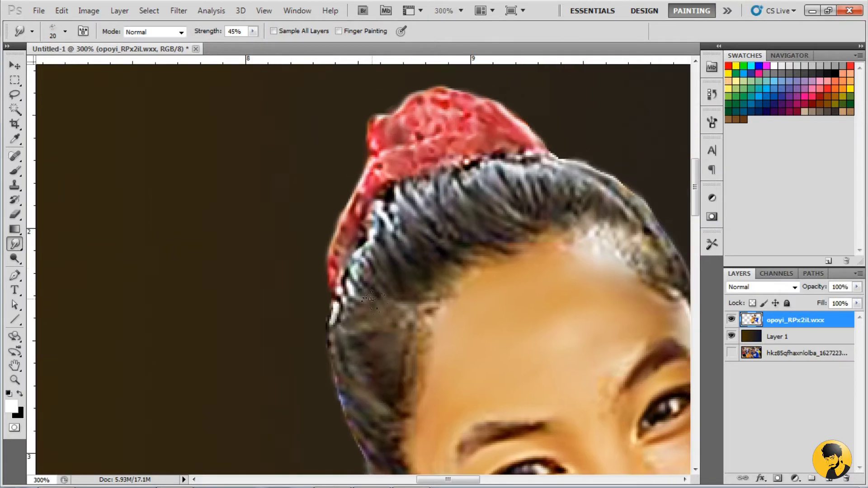
scroll(445, 355, "right", 10)
scroll(445, 355, "up", 5)
key("bracketright")
key("bracketright")
key("bracketright")
left_click_drag(506, 337, 465, 212)
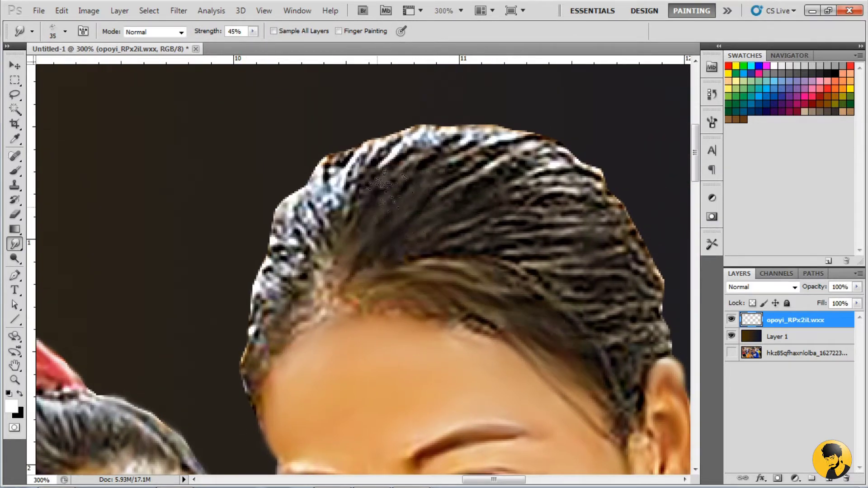
left_click_drag(637, 226, 244, 384)
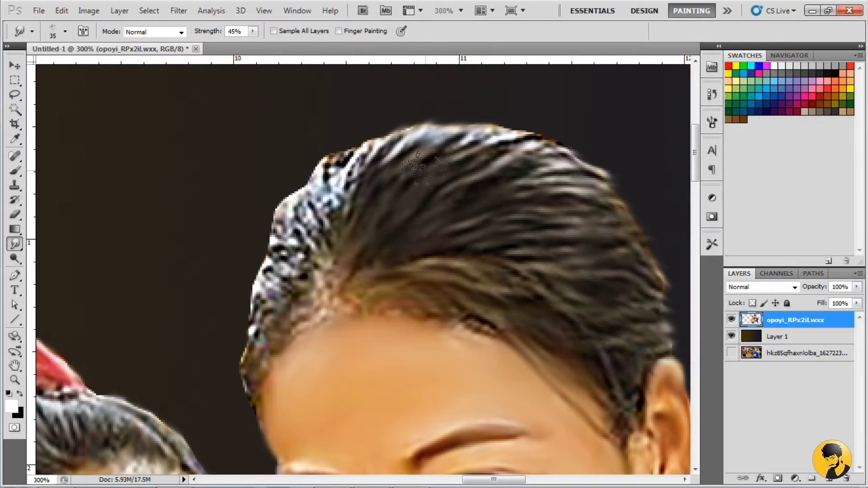
Set the brush size to 35 in the presets and zoom back in on the hairline.
key("ctrl+minus")
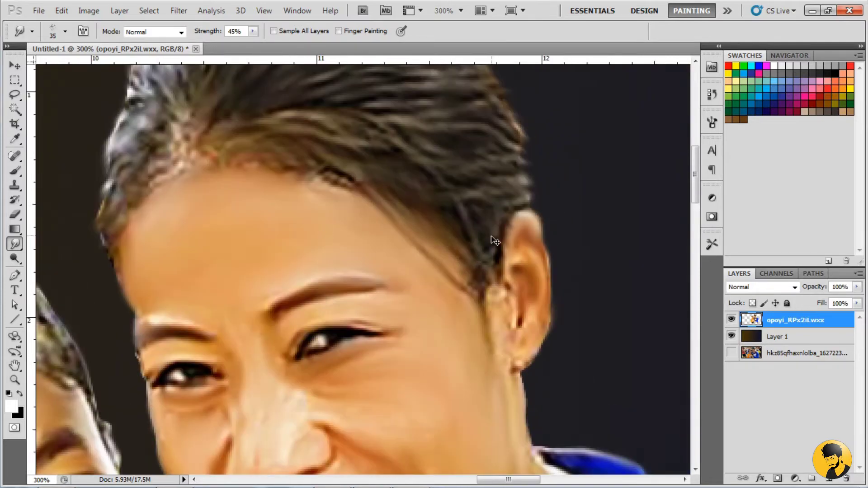
key("ctrl+minus")
left_click(66, 31)
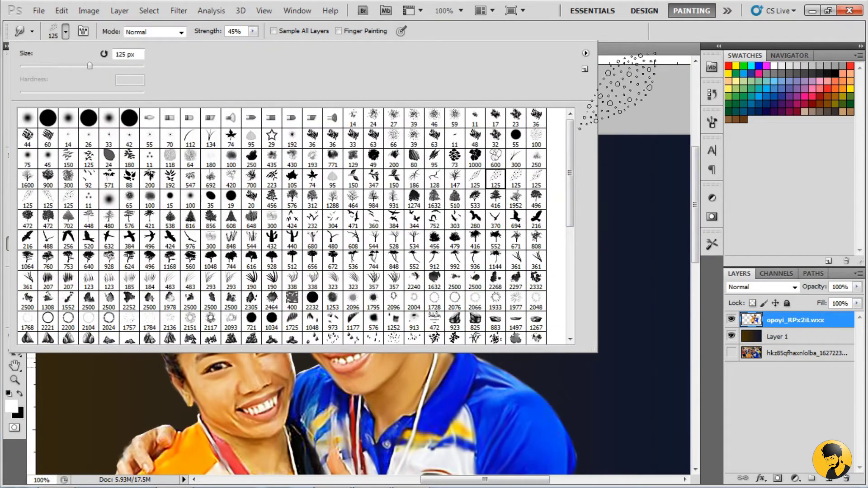
type("35")
key("Return")
key("ctrl+plus")
key("ctrl+plus")
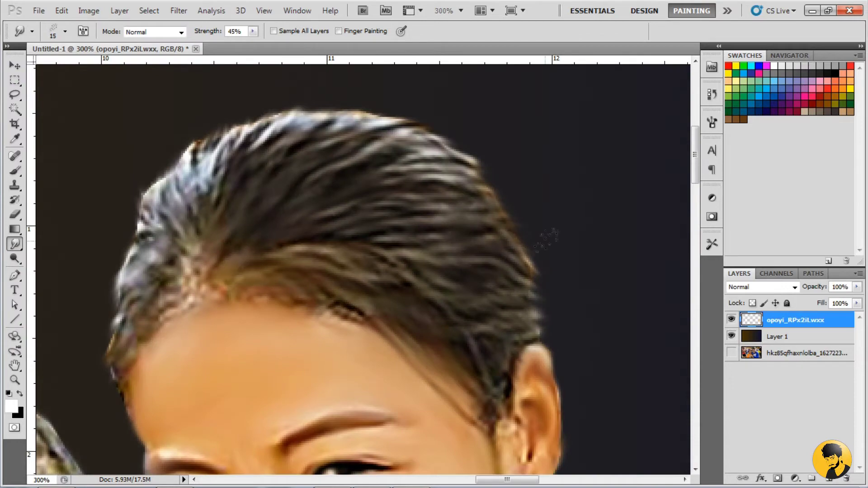
Enlarge the brush, pan along the hairline and zoom out to the whole painting.
scroll(460, 126, "left", 5)
key("bracketright")
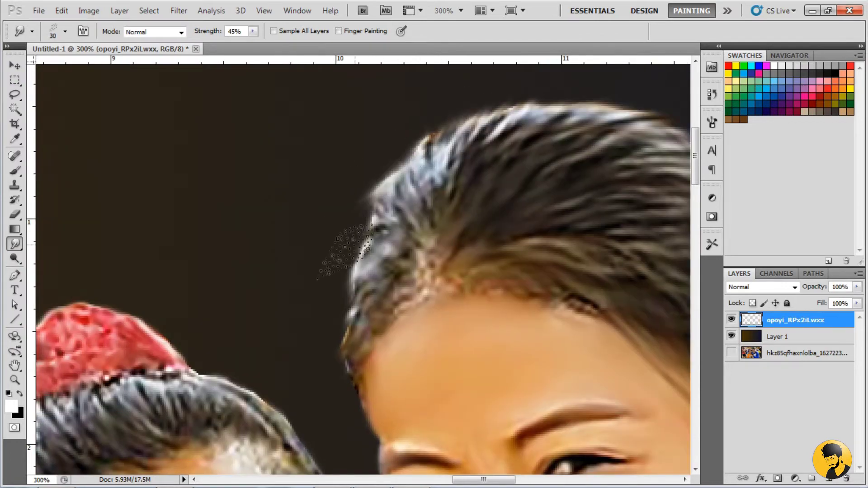
scroll(454, 267, "down", 3)
scroll(415, 248, "down", 3)
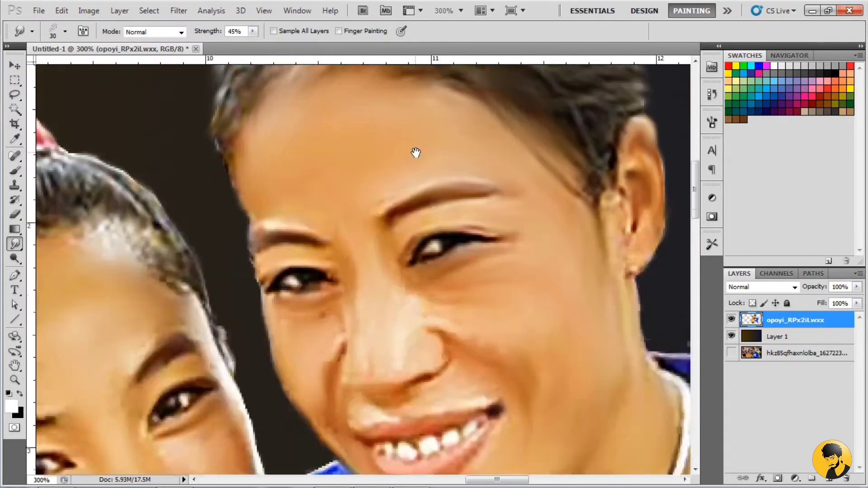
scroll(415, 151, "left", 7)
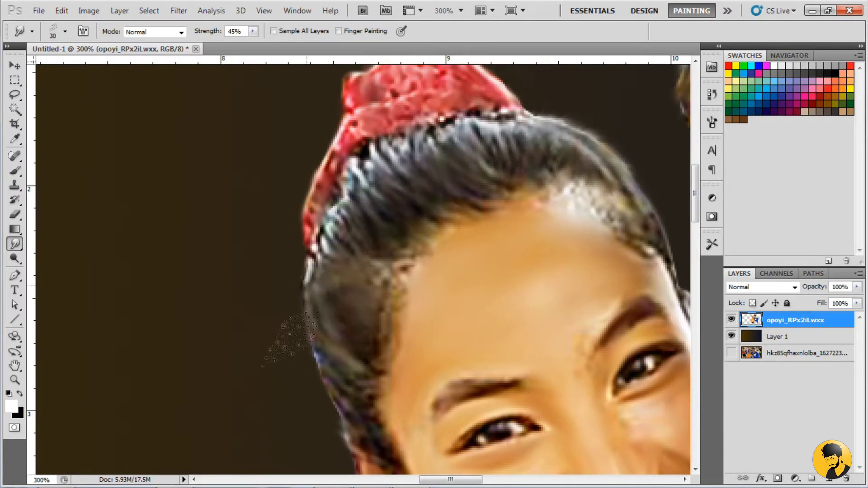
scroll(352, 308, "down", 3)
scroll(353, 308, "left", 1)
key("ctrl+minus")
key("ctrl+minus")
key("ctrl+minus")
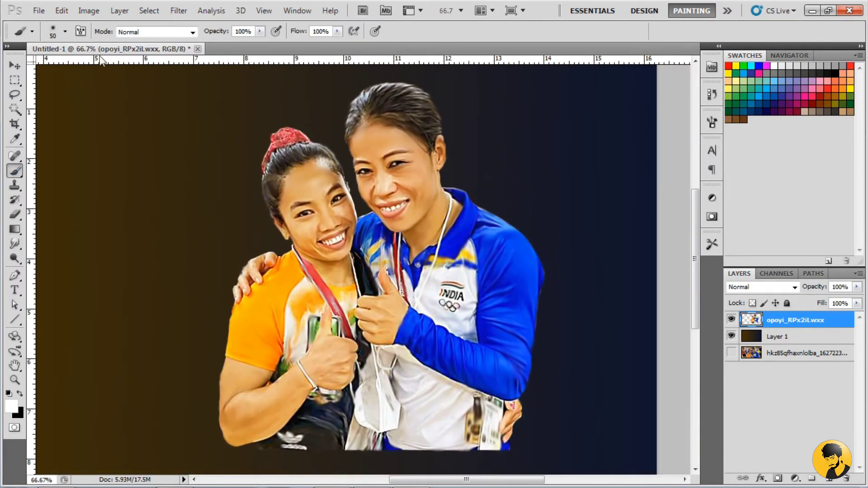
Set a 15 px Smudge brush at slightly lower strength and zoom in on the left athlete's bun.
right_click(116, 199)
left_click(47, 118)
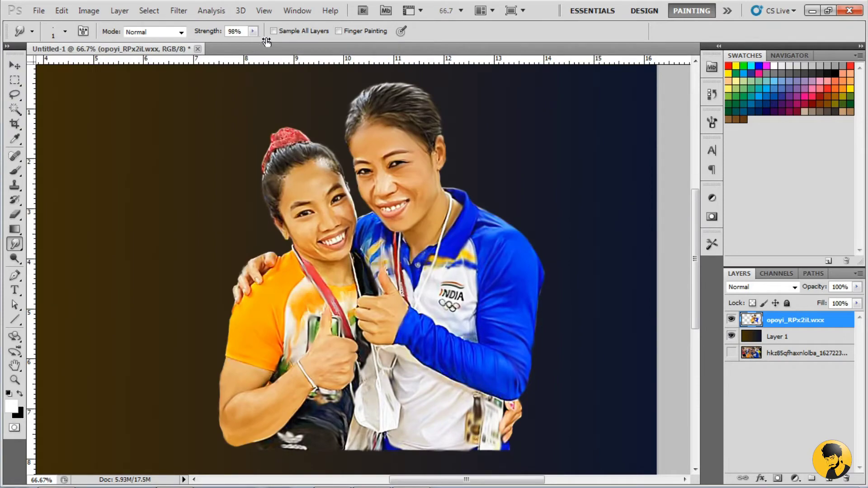
left_click_drag(267, 41, 253, 475)
left_click(788, 477)
key("ctrl+plus")
key("ctrl+plus")
key("ctrl+plus")
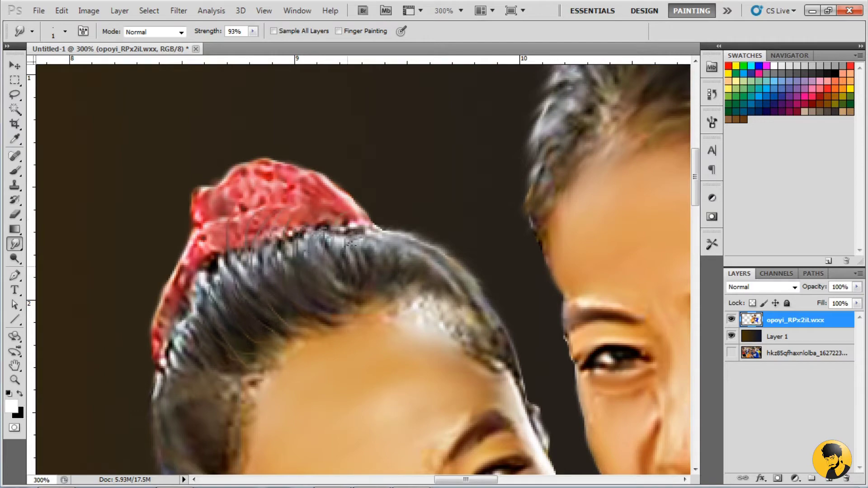
scroll(426, 270, "down", 3)
scroll(452, 289, "right", 2)
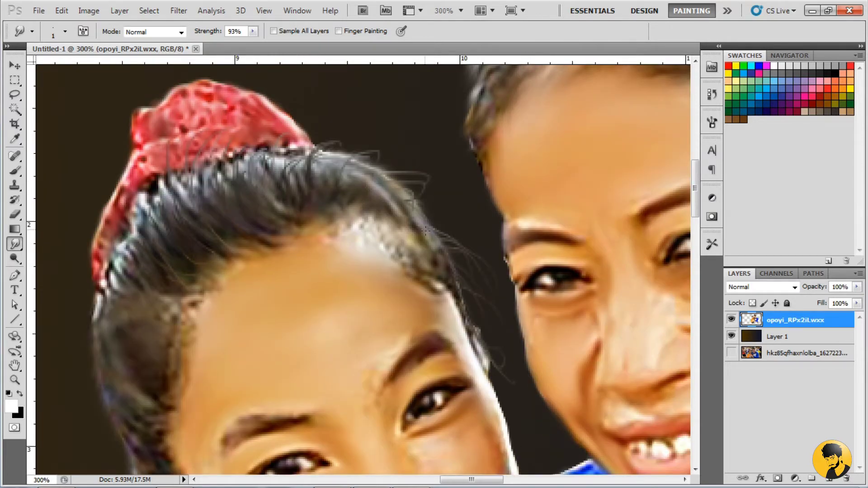
scroll(420, 239, "down", 5)
scroll(389, 203, "right", 3)
scroll(378, 188, "up", 3)
scroll(389, 142, "left", 10)
scroll(389, 142, "down", 2)
scroll(377, 189, "left", 1)
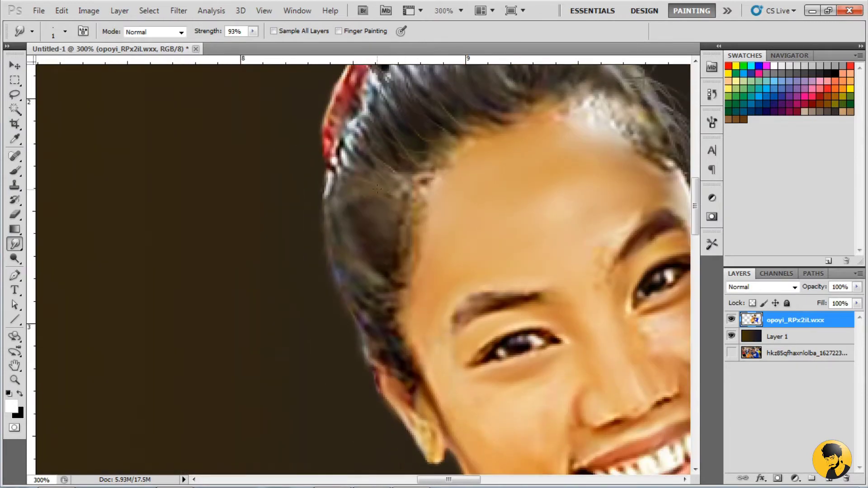
scroll(341, 193, "down", 1)
scroll(341, 193, "right", 1)
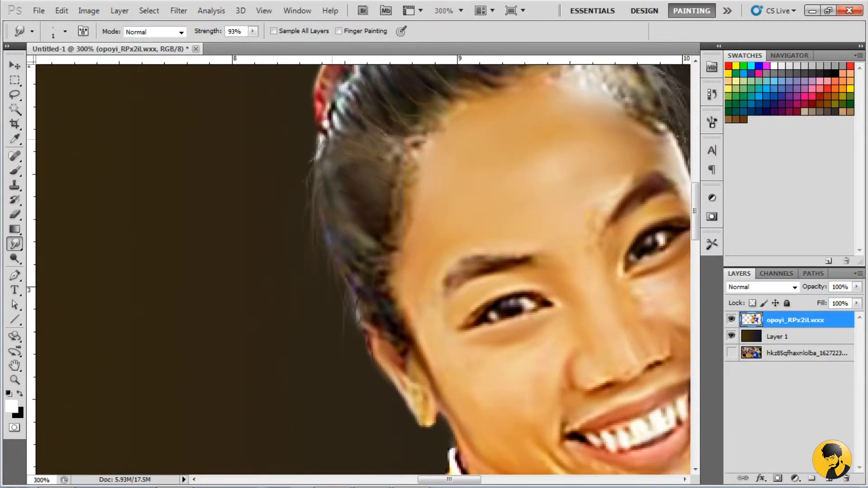
scroll(348, 254, "down", 3)
scroll(298, 179, "right", 2)
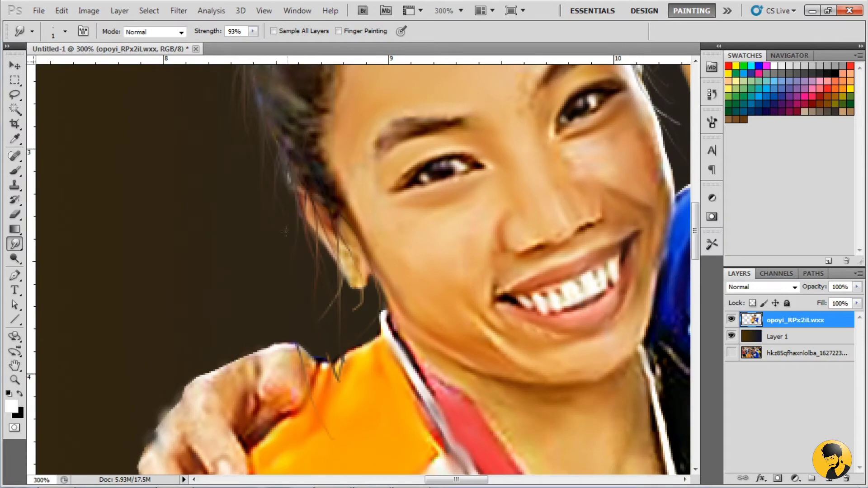
Smudge fine hair strands out from both athletes' hairlines.
left_click_drag(285, 231, 372, 258)
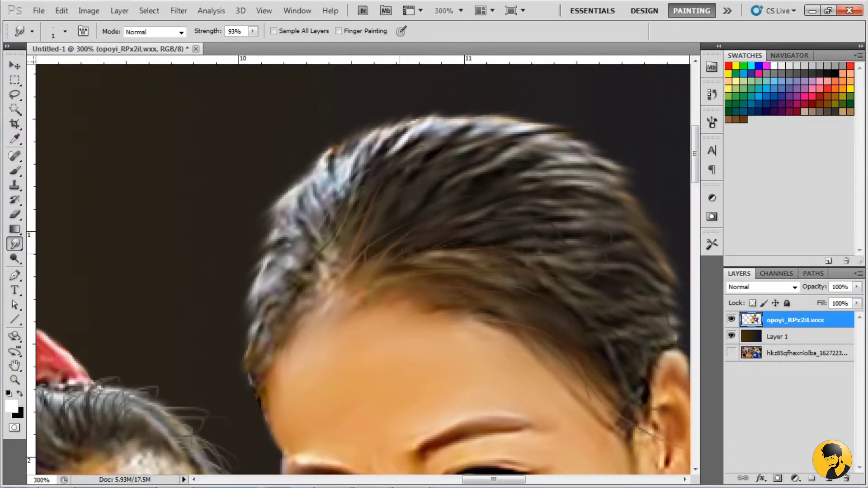
left_click_drag(597, 110, 530, 222)
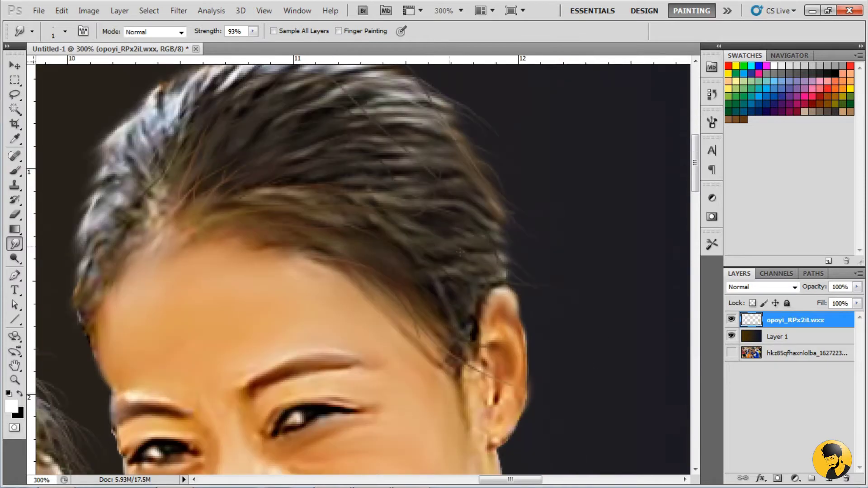
left_click_drag(460, 252, 452, 299)
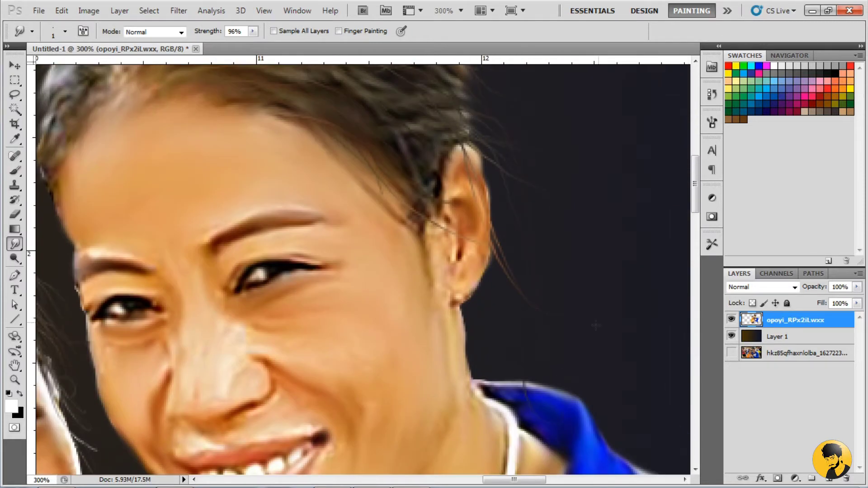
left_click_drag(478, 374, 356, 256)
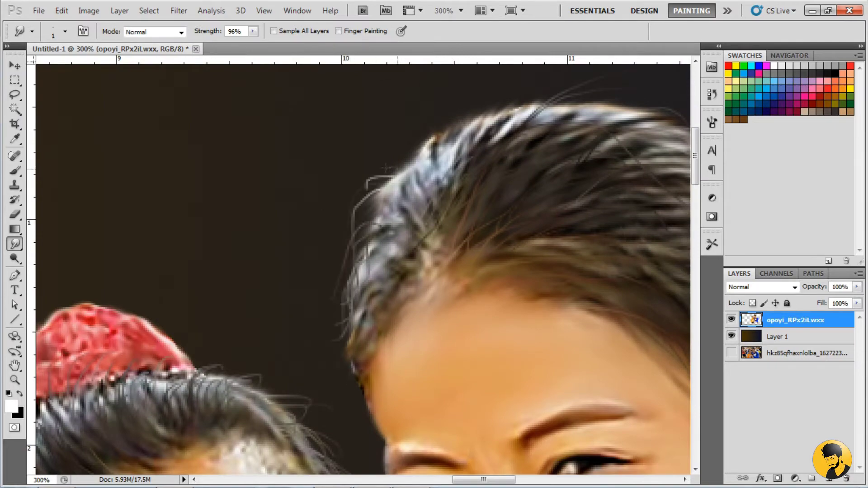
left_click_drag(398, 178, 335, 151)
left_click_drag(165, 175, 167, 166)
left_click_drag(396, 198, 406, 251)
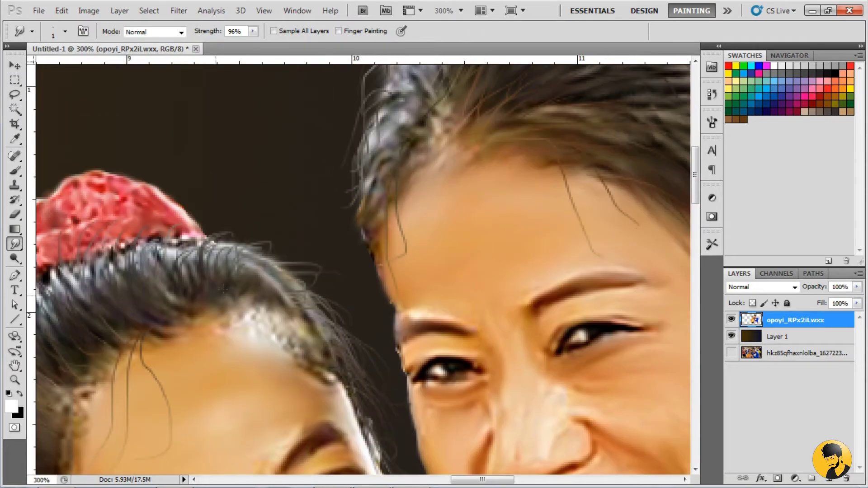
left_click_drag(251, 243, 451, 120)
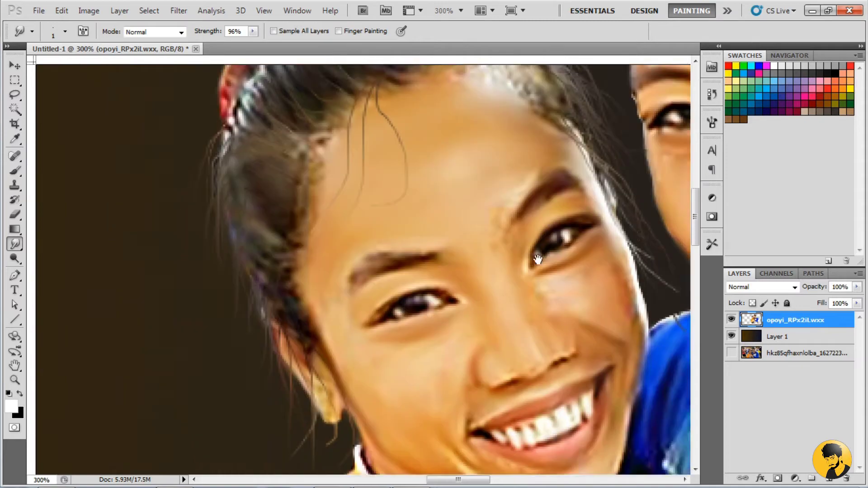
left_click_drag(241, 470, 317, 248)
Zoom out and nudge the athletes cutout down and to the right.
key("ctrl+0")
key("b")
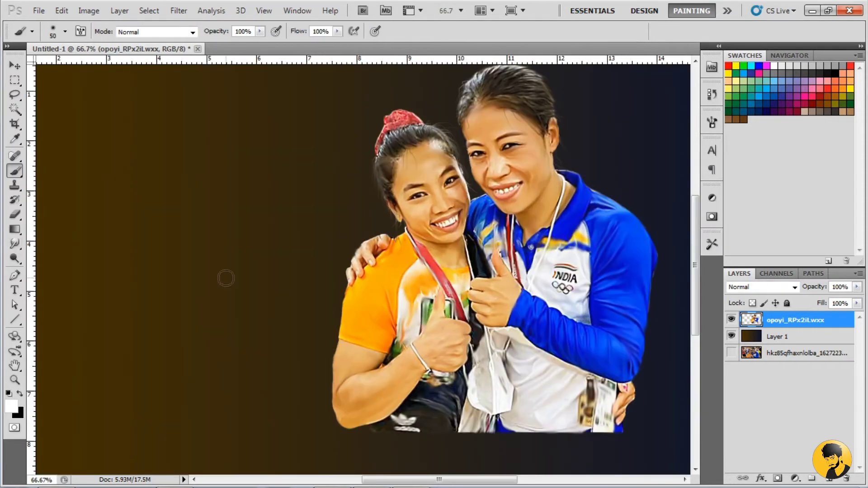
key("ctrl+minus")
key("v")
left_click_drag(512, 264, 529, 290)
left_click(15, 170)
Smear the figures' bottom edge, arm and right hand with a 65 px soft Smudge brush.
left_click(15, 244)
left_click(65, 32)
double_click(129, 200)
key("ctrl+plus")
key("ctrl+plus")
key("ctrl+plus")
key("ctrl+minus")
mouse_move(591, 291)
left_mouse_down()
mouse_move(506, 271)
mouse_move(326, 271)
left_mouse_up()
left_click(712, 122)
left_click_drag(592, 291, 205, 280)
left_click_drag(175, 250, 177, 273)
mouse_move(587, 212)
left_mouse_down()
mouse_move(615, 276)
mouse_move(154, 296)
left_mouse_up()
key("F5")
key("F5")
Shift the athletes cutout back up and left, then zoom in on the faces to sample colour.
key("ctrl+minus")
key("ctrl+minus")
key("v")
left_click_drag(452, 272, 418, 244)
key("b")
key("ctrl+plus")
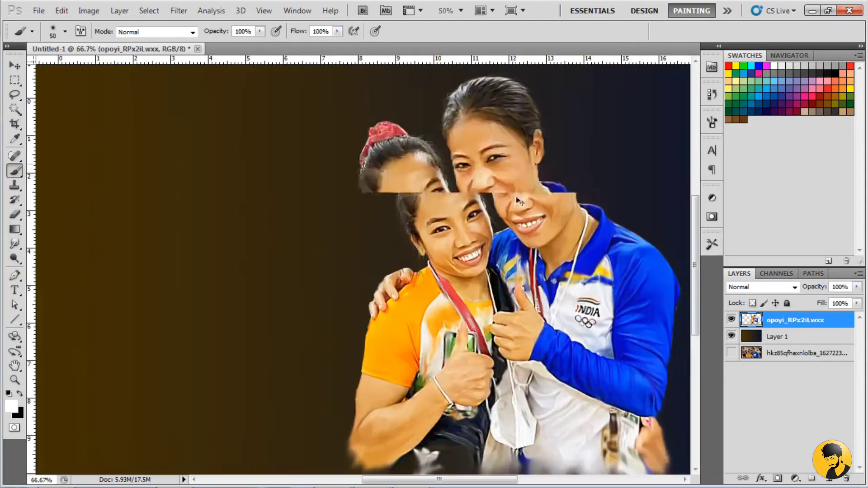
key("ctrl+plus")
key("ctrl+plus")
key("i")
left_click(12, 405)
Brush a faint orange tone at 9% opacity over the right woman's face.
left_click(253, 194)
key("Return")
key("b")
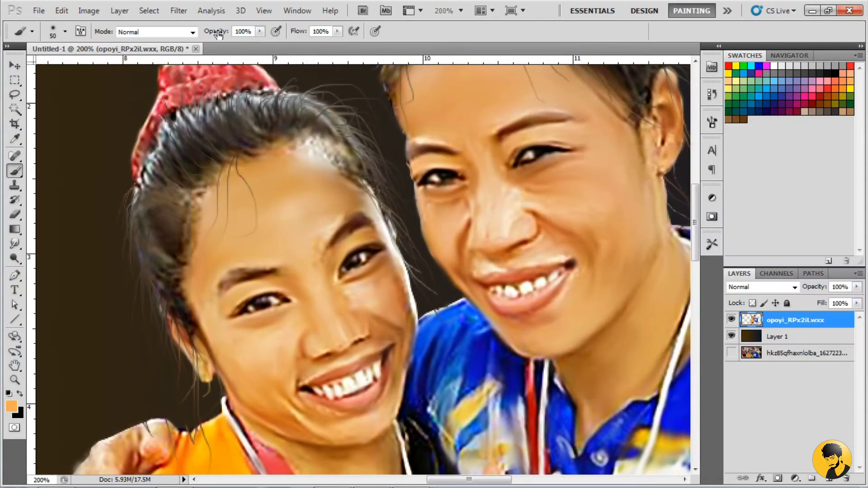
left_click_drag(552, 91, 513, 194)
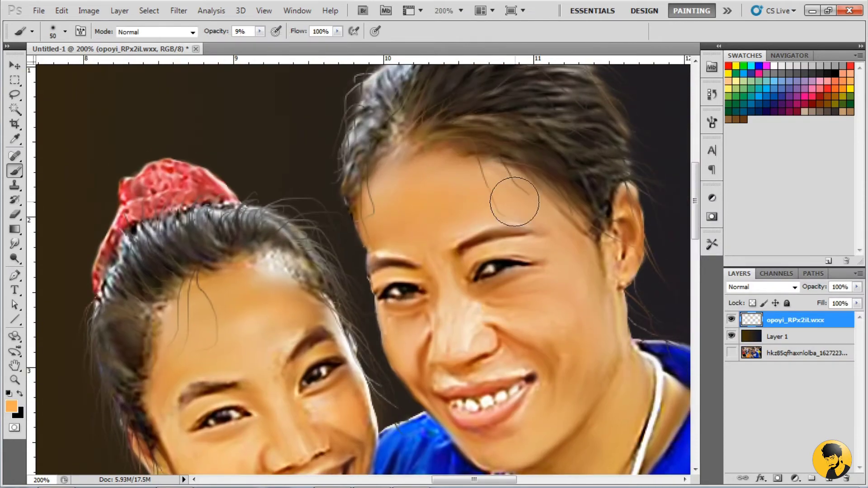
scroll(556, 355, "down", 2)
scroll(556, 355, "down", 2)
Add a faint pink blush to the face at 2% opacity, then zoom out to the whole image.
left_click(12, 405)
left_click(688, 187)
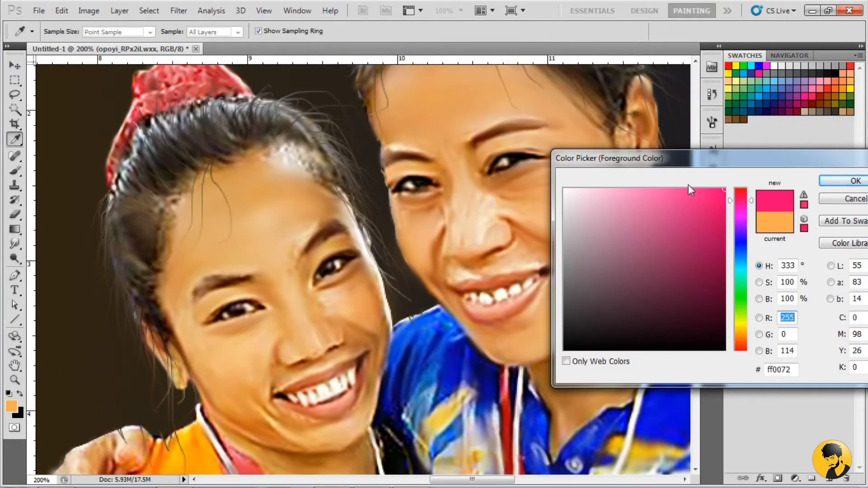
key("Return")
left_click_drag(282, 210, 307, 206)
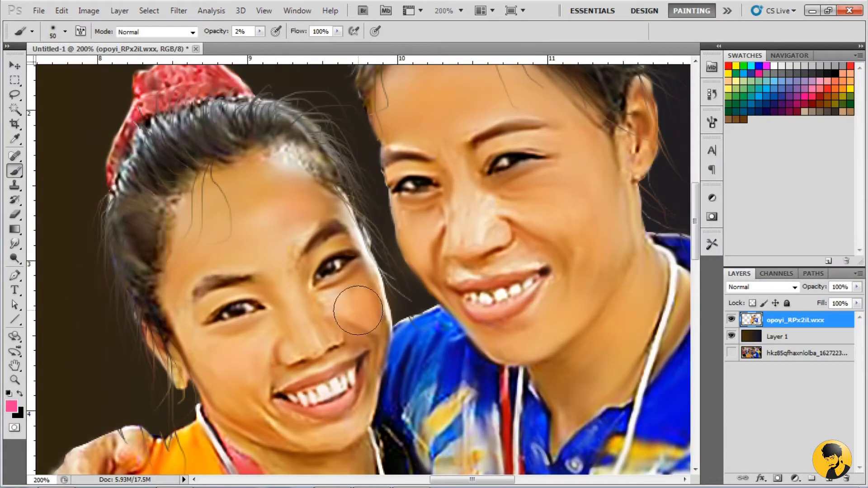
key("ctrl+0")
key("ctrl+minus")
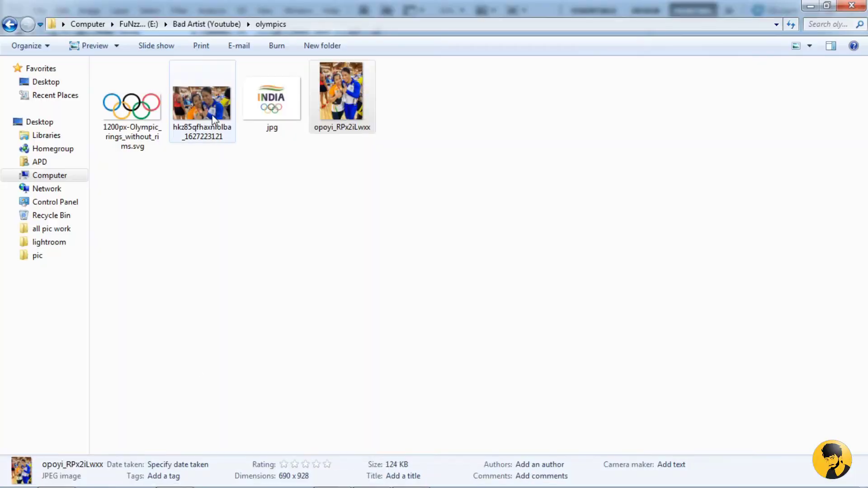
Commit the placed INDIA logo with Olympic rings onto the canvas.
key("Return")
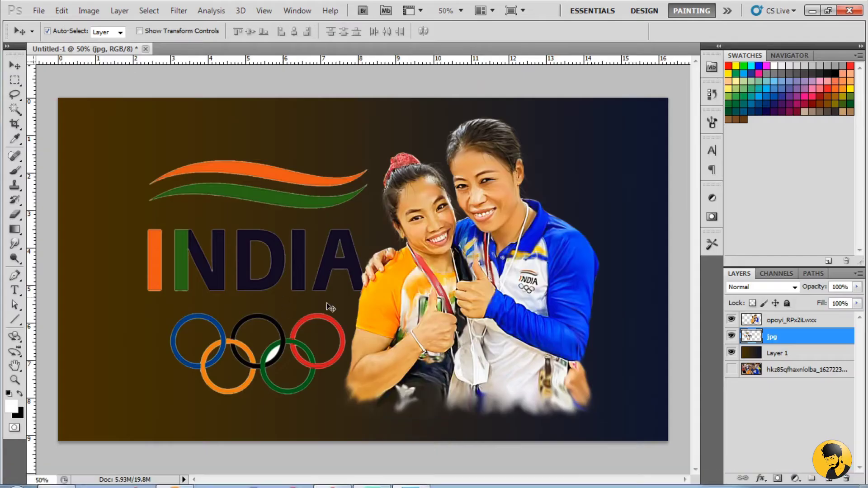
Try blend modes on the logo, keep Normal, and remove its white background.
left_click(795, 287)
key("Down")
key("Down")
key("Down")
key("Up")
key("Up")
key("ctrl+t")
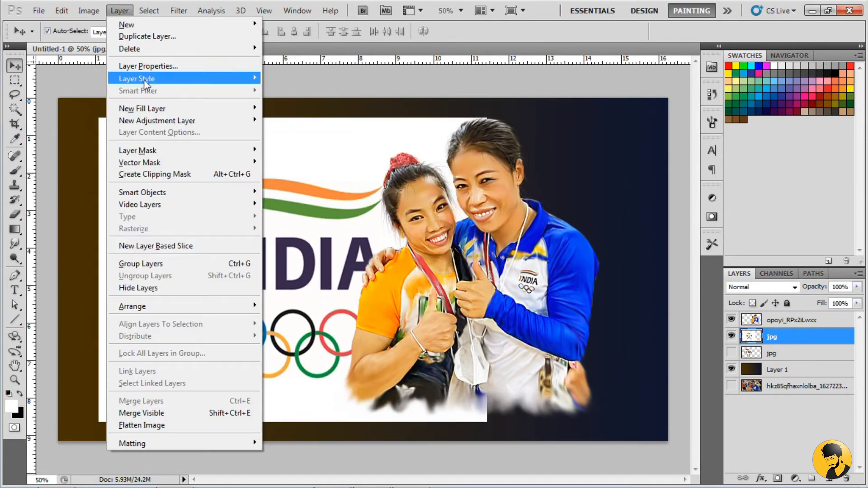
left_click(688, 204)
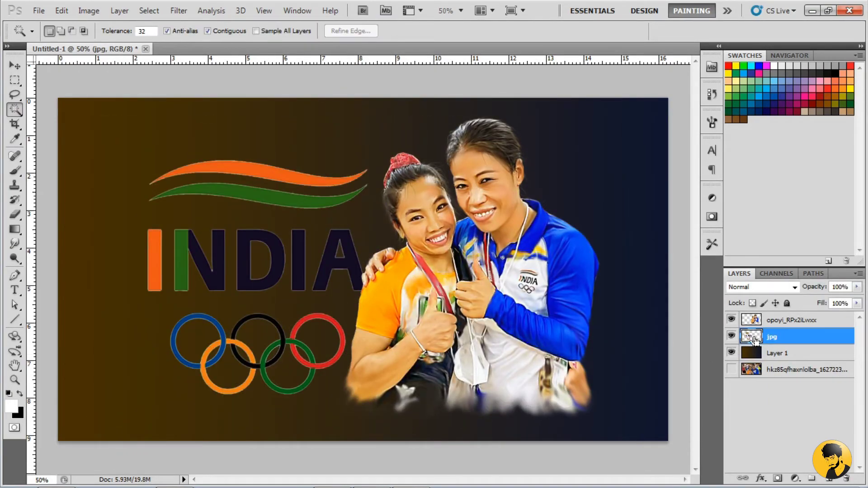
Select the logo shape, toggling an inverse selection around it.
left_click(753, 338, "ctrl")
right_click(298, 205)
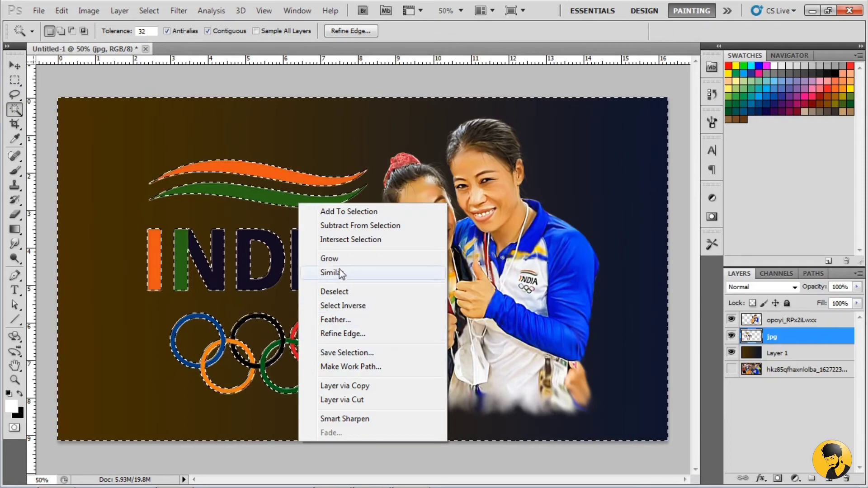
left_click(350, 305)
key("p")
right_click(224, 252)
key("Escape")
key("b")
left_click(222, 165, "alt")
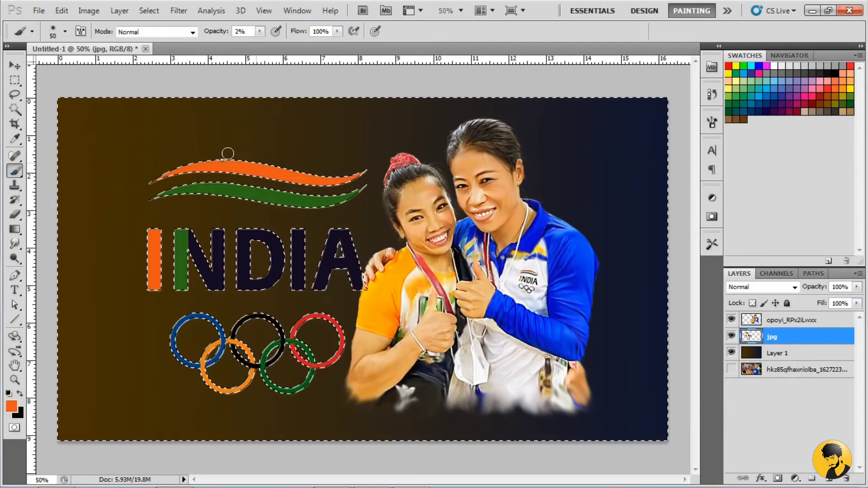
key("ctrl+alt+i")
key("Escape")
key("ctrl+shift+i")
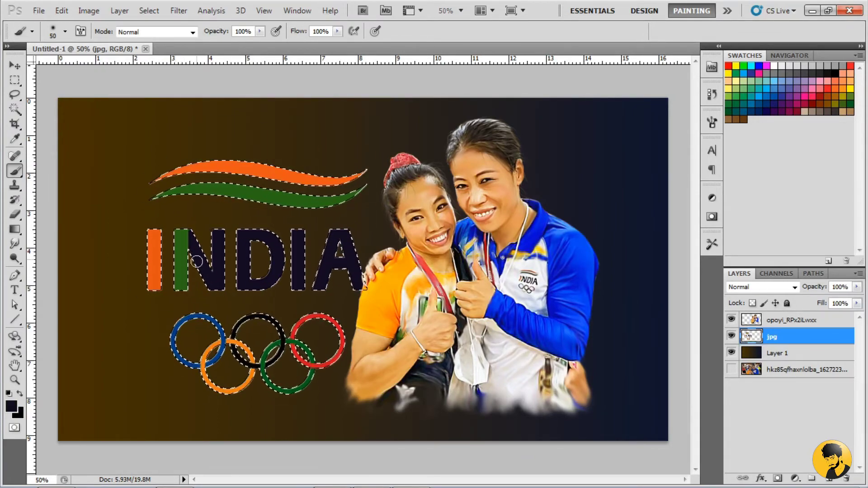
Sample the logo's navy, black and red, deselect, and add a new empty Layer 2.
left_click(319, 249, "alt")
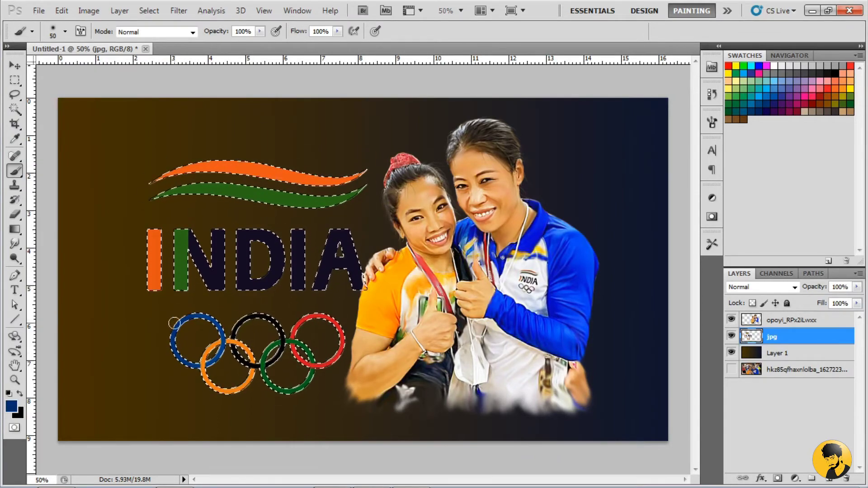
left_click(241, 320, "alt")
left_click(332, 321, "alt")
key("ctrl+d")
left_click(770, 359)
key("ctrl+shift+alt+n")
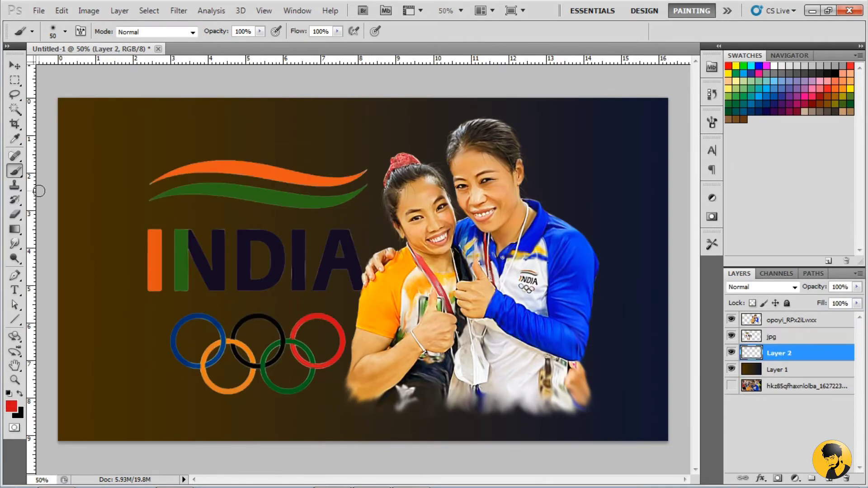
Paint brown and navy smoke at the upper left, right and top with a 129 px textured brush.
left_click(65, 31)
double_click(235, 190)
mouse_move(203, 118)
left_mouse_down()
mouse_move(90, 136)
mouse_move(76, 335)
mouse_move(147, 398)
left_mouse_up()
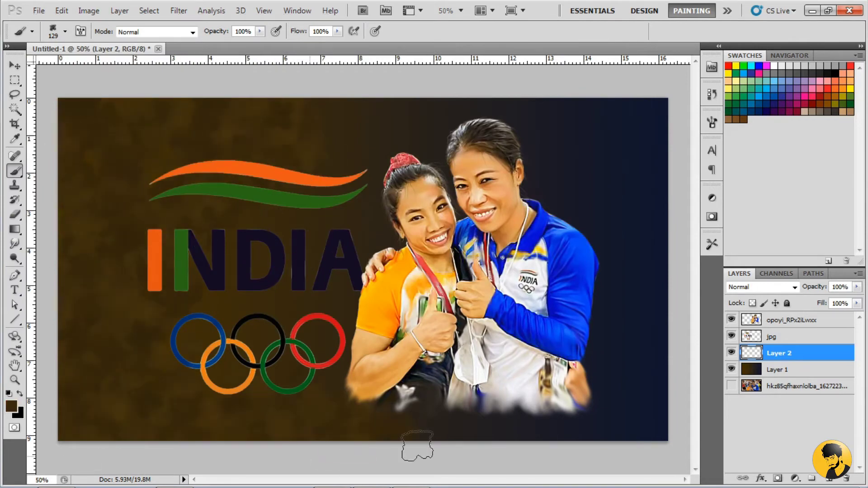
left_click(367, 251, "alt")
mouse_move(398, 126)
left_mouse_down()
mouse_move(606, 221)
mouse_move(461, 420)
left_mouse_up()
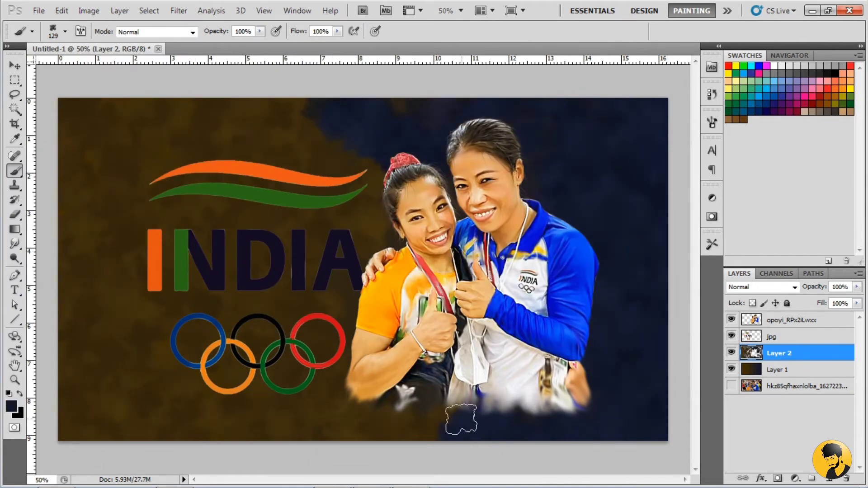
key("2")
mouse_move(289, 113)
left_mouse_down()
mouse_move(339, 98)
mouse_move(381, 112)
left_mouse_up()
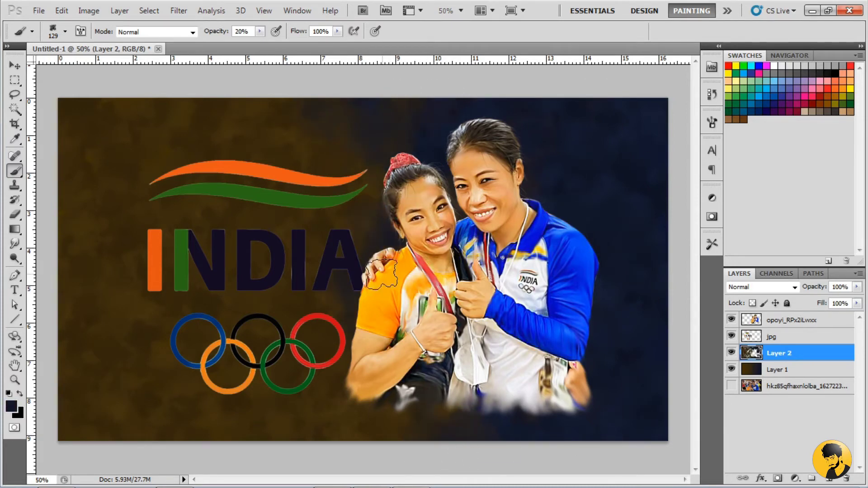
Paint a soft 7% orange glow around and below the athletes, covering part with navy.
left_click(391, 282, "alt")
mouse_move(527, 179)
left_mouse_down()
mouse_move(606, 280)
mouse_move(587, 384)
left_mouse_up()
key("0")
key("7")
left_click_drag(497, 153, 538, 224)
mouse_move(588, 407)
left_mouse_down()
mouse_move(612, 221)
mouse_move(543, 136)
left_mouse_up()
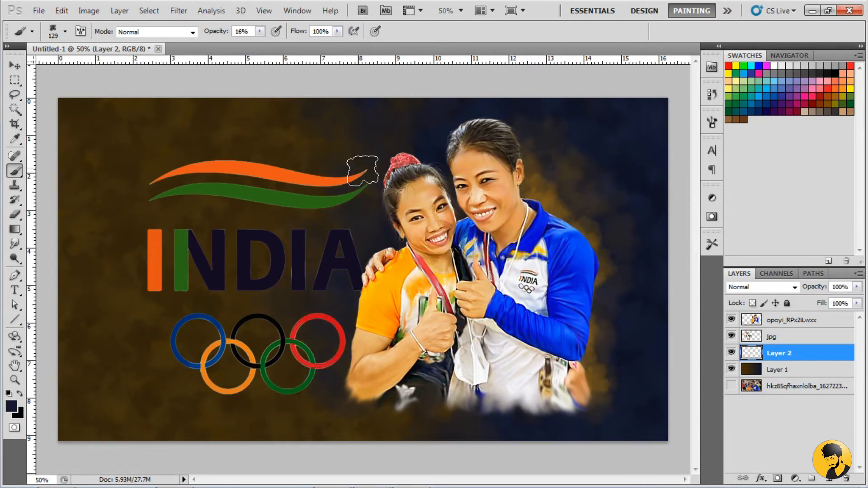
left_click_drag(527, 174, 563, 223)
left_click_drag(397, 254, 557, 232)
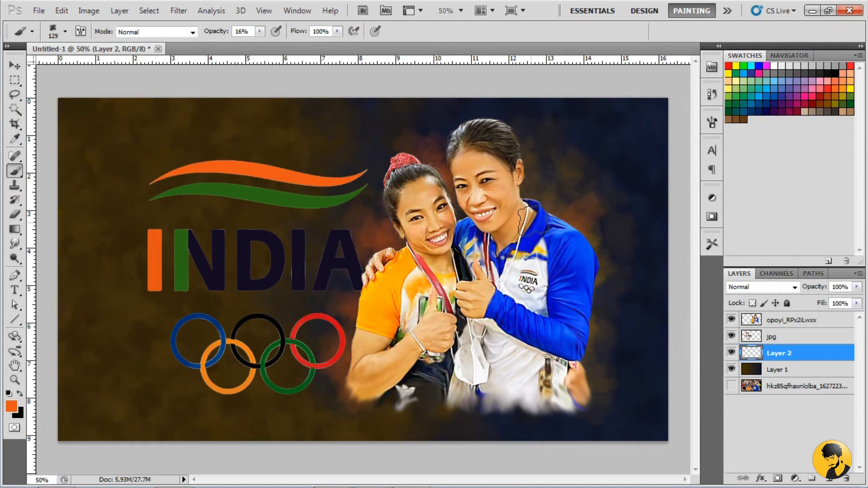
left_click_drag(388, 421, 508, 415)
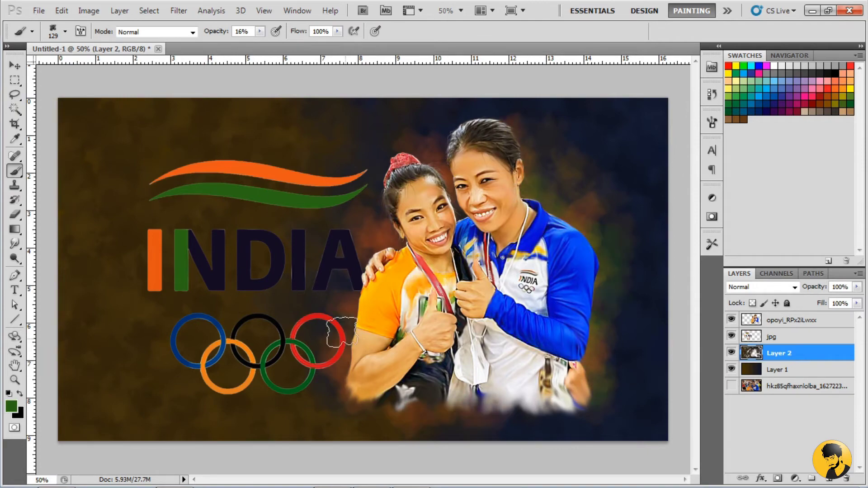
Return to orange and try different brush tip sizes and presets.
left_click(244, 347, "alt")
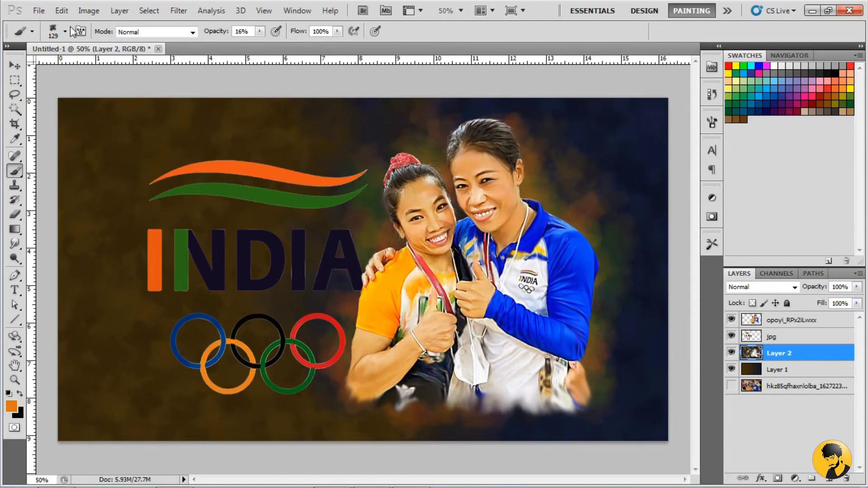
left_click(65, 32)
key("Return")
key("bracketright")
key("bracketright")
key("bracketright")
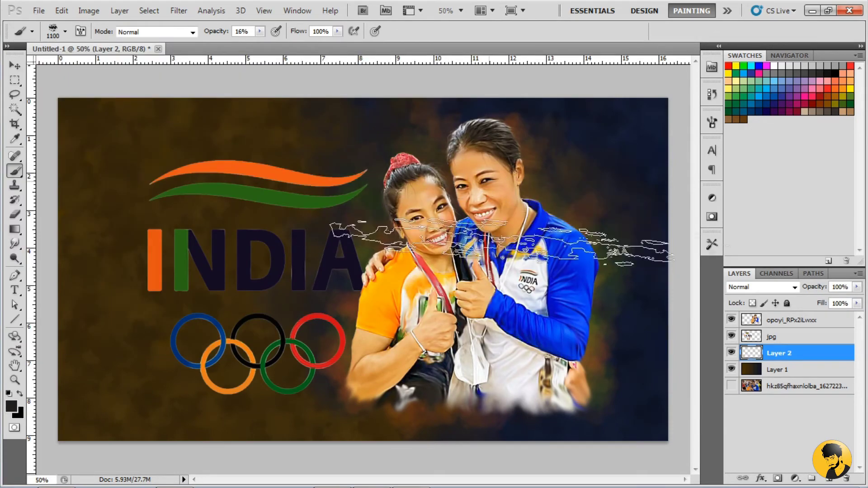
key("bracketleft")
key("bracketleft")
key("bracketleft")
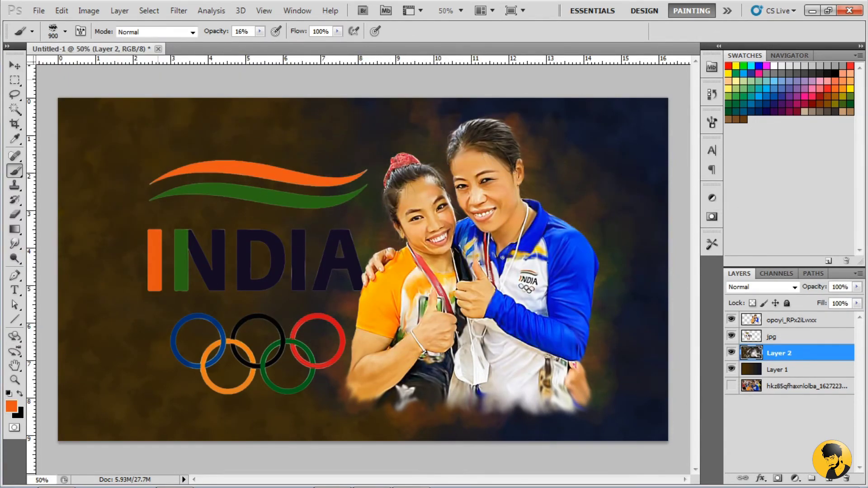
left_click(65, 31)
double_click(481, 233)
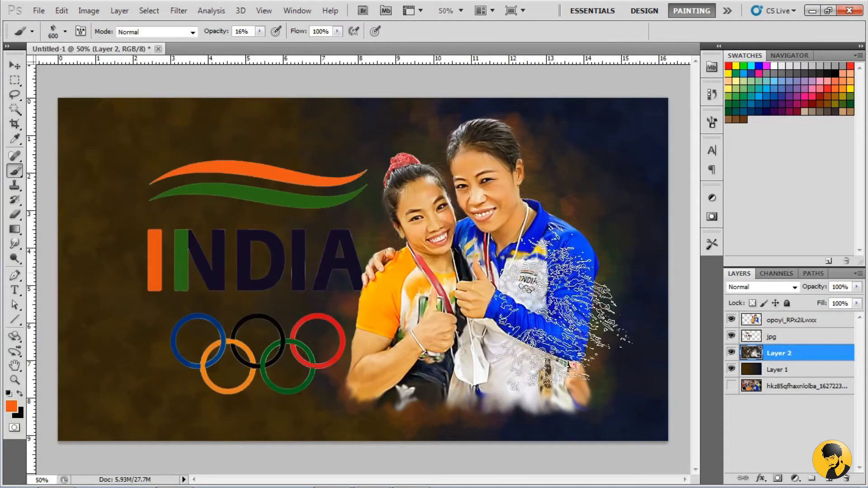
Choose the 435 and 1864 textured tips at size 800 and stamp dark texture at the upper right.
right_click(316, 285)
double_click(292, 334)
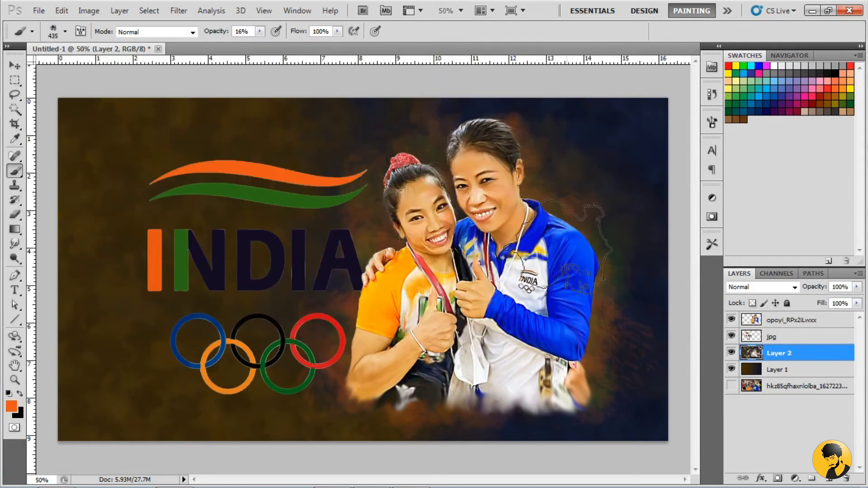
right_click(373, 363)
double_click(393, 317)
right_click(490, 330)
double_click(475, 314)
right_click(427, 237)
double_click(429, 253)
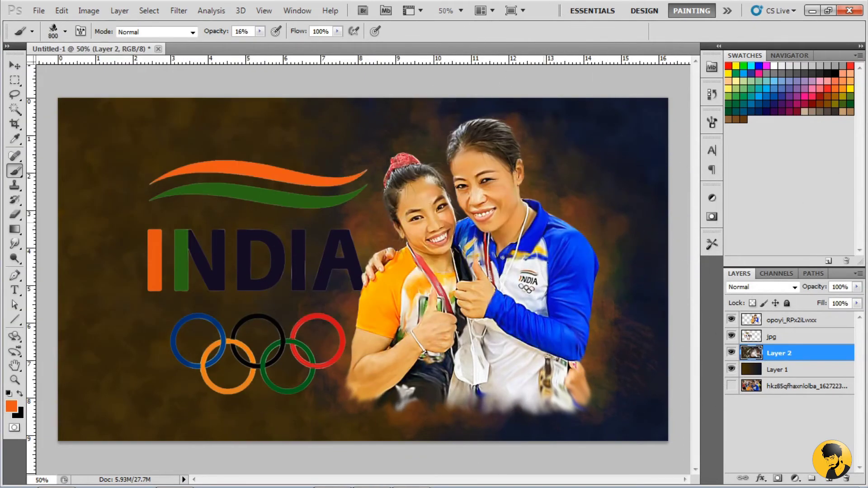
left_click(621, 147)
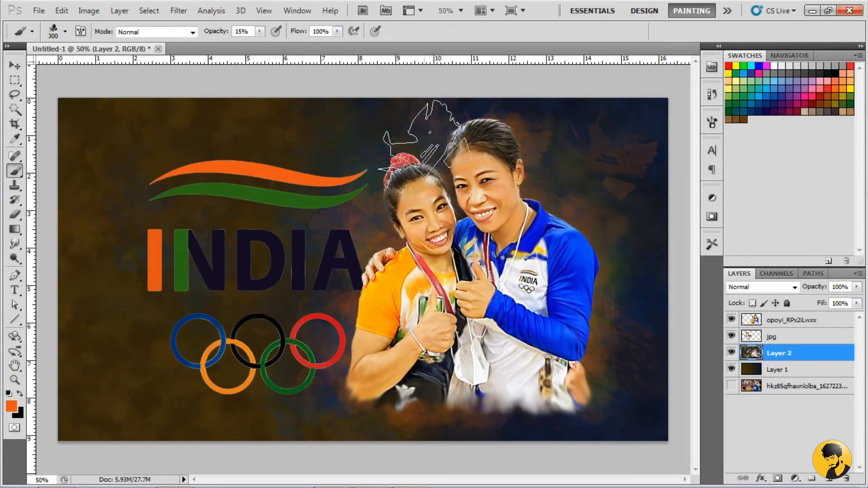
Add an orange stroke, then erase the portrait's hard bottom edge with a soft 400 px eraser.
left_click_drag(660, 162, 533, 244)
right_click(14, 214)
left_click(59, 213)
key("alt+bracketright")
key("alt+bracketright")
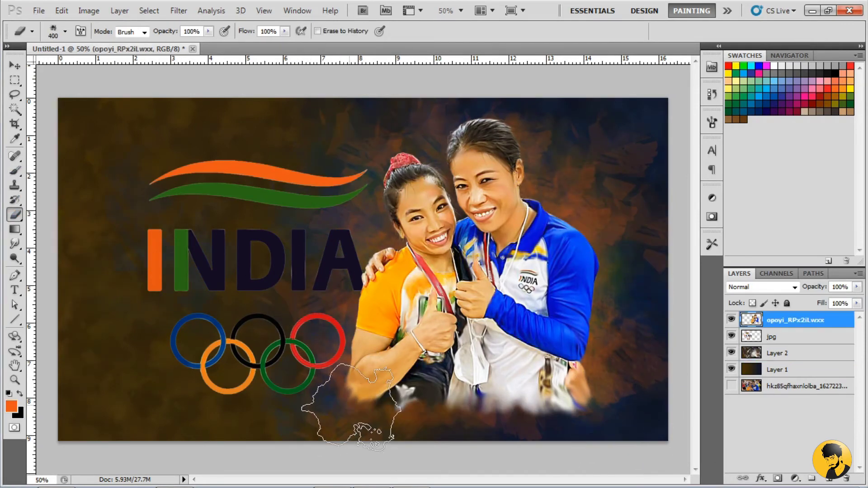
left_click_drag(362, 416, 542, 398)
Scale the portrait layer up slightly, to about 101%.
key("v")
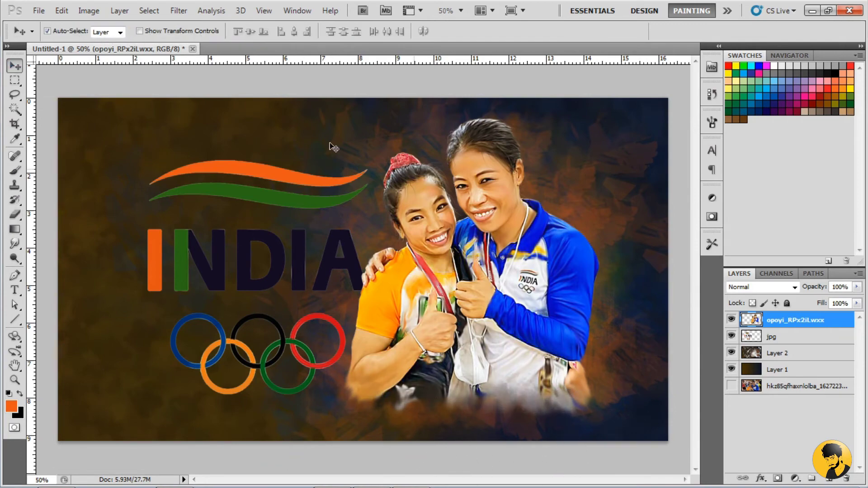
key("ctrl+r")
key("ctrl+t")
left_click_drag(615, 112, 622, 109)
key("Return")
left_click(14, 171)
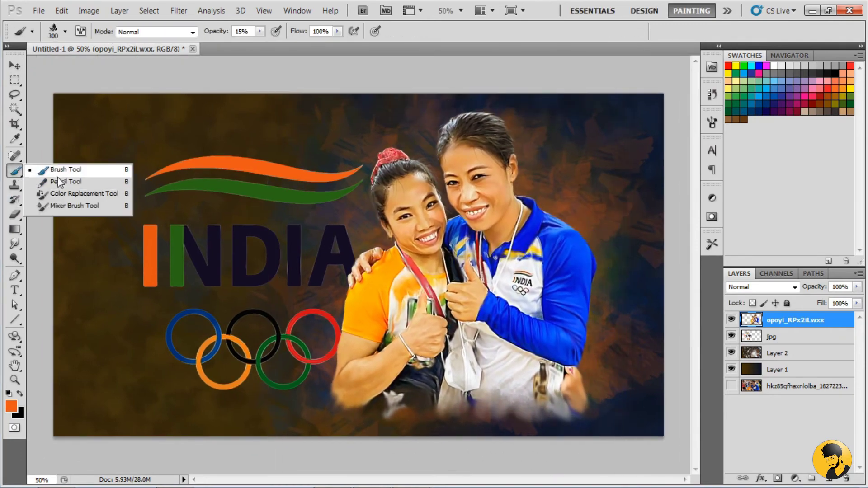
Set up a 129 px brush at 5% opacity.
left_click(66, 31)
double_click(39, 162)
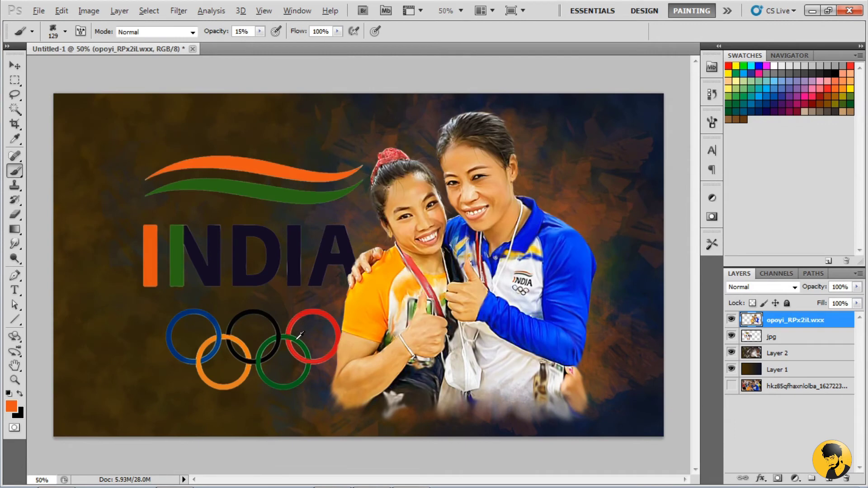
key("0")
key("5")
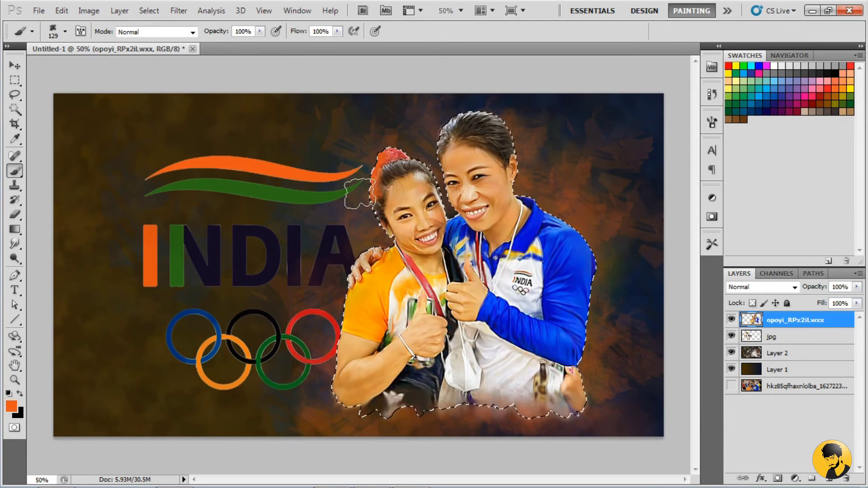
Pick a soft round brush and add a light-orange glow layer in Screen mode at 70% opacity.
left_click(62, 36)
double_click(27, 118)
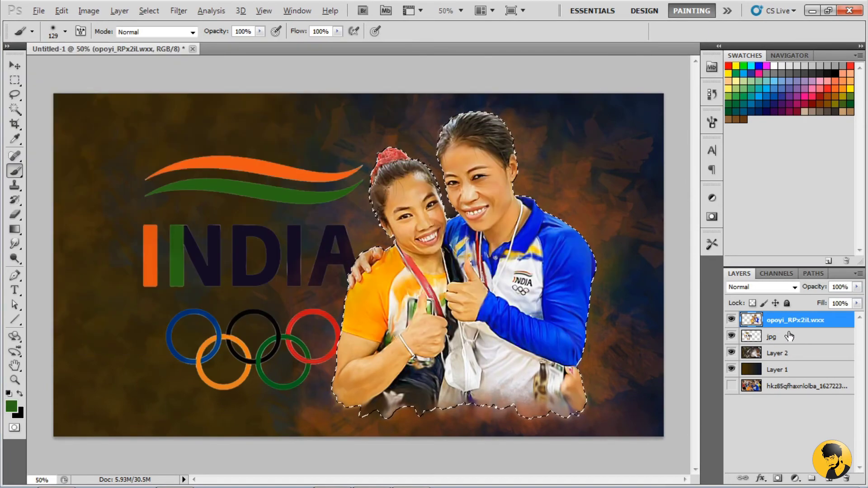
key("ctrl+shift+alt+n")
left_click(12, 406)
left_click(847, 176)
left_click(794, 287)
left_click(745, 48)
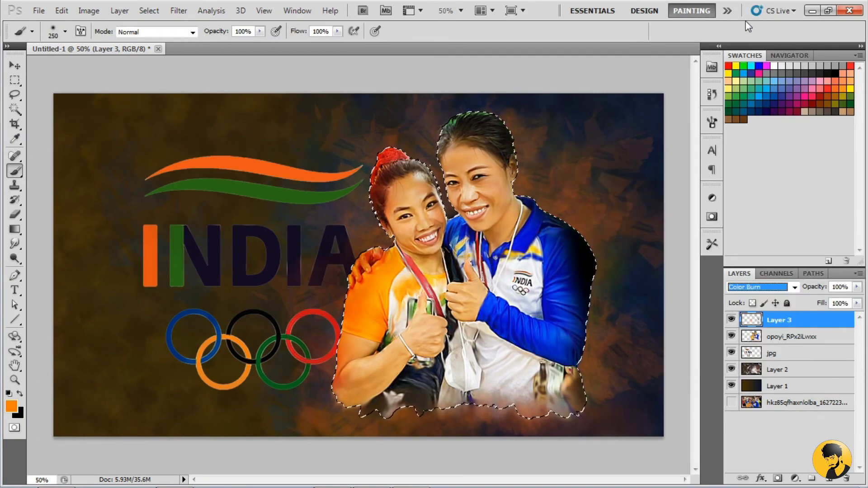
key("Down")
key("Down")
key("Down")
left_click_drag(813, 287, 798, 291)
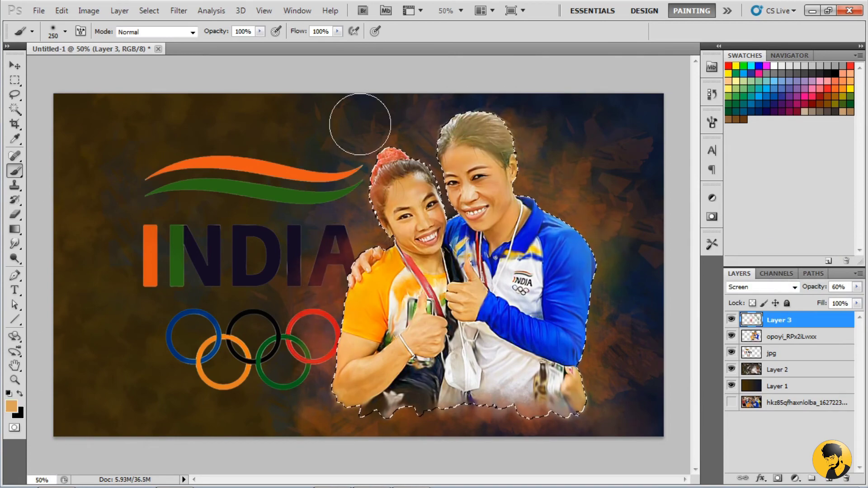
Paint a soft blue glow beside the sleeve, then green over its right edge on a new layer.
left_click(574, 236, "alt")
left_click_drag(602, 213, 600, 287)
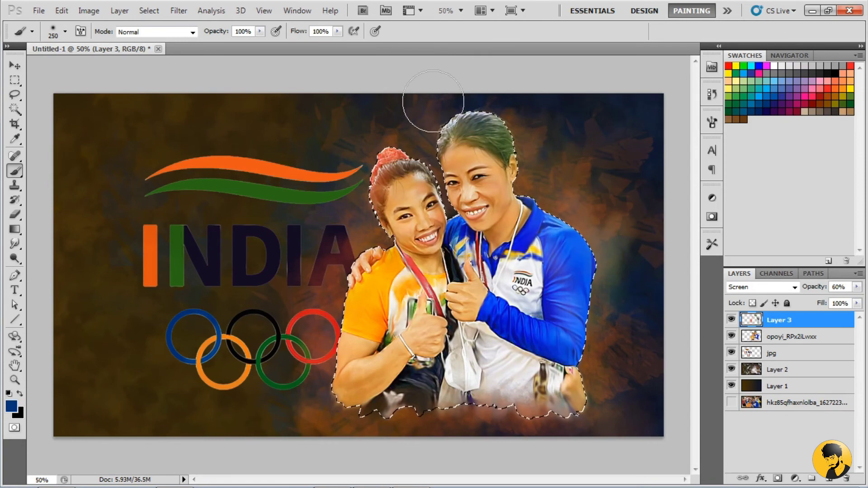
left_click(236, 188, "alt")
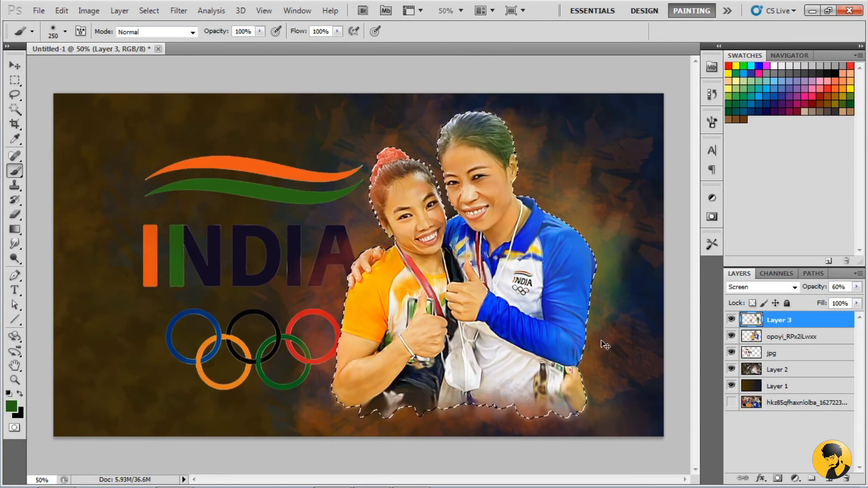
left_click(828, 478)
left_click_drag(571, 222, 595, 277)
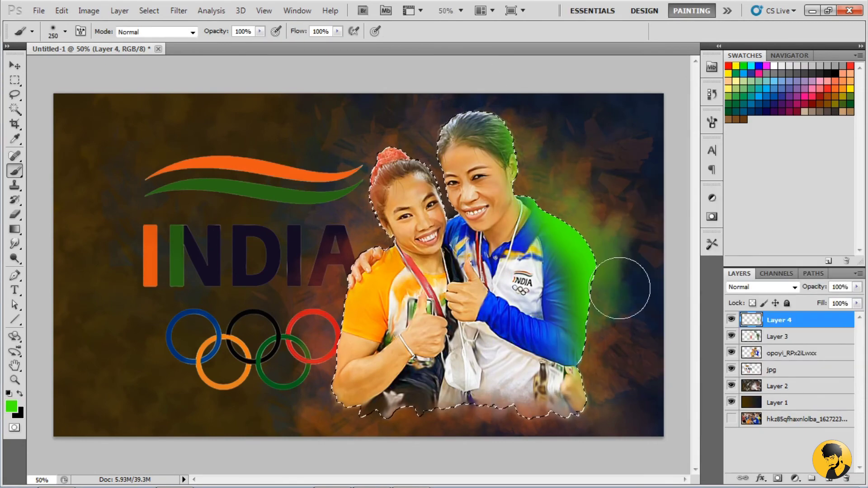
Set the green tint layer to Hard Light blending at 59% opacity.
left_click(762, 287)
left_click(759, 308)
key("Up")
key("Up")
key("Up")
key("Up")
key("Up")
key("Up")
left_click_drag(809, 290, 790, 297)
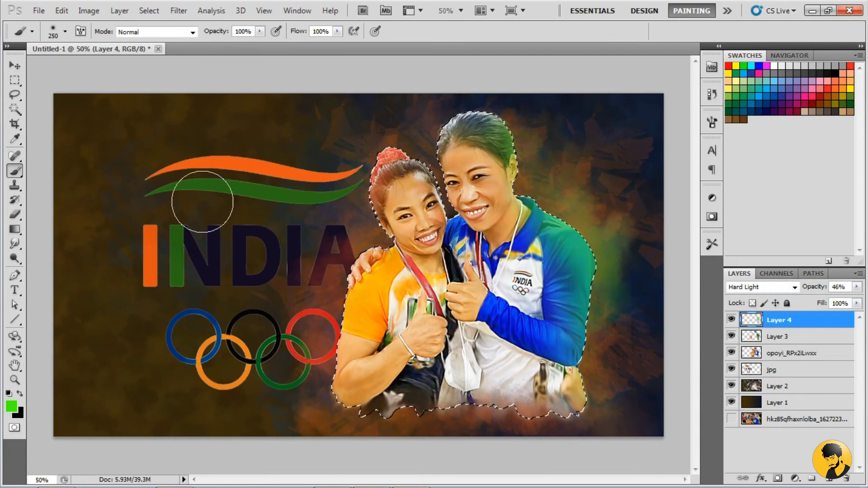
Add an orange Layer 5 in Darker Color mode and merge the glow layers into it.
left_click(828, 478)
left_click(11, 406)
left_click_drag(739, 445, 738, 426)
left_click(848, 177)
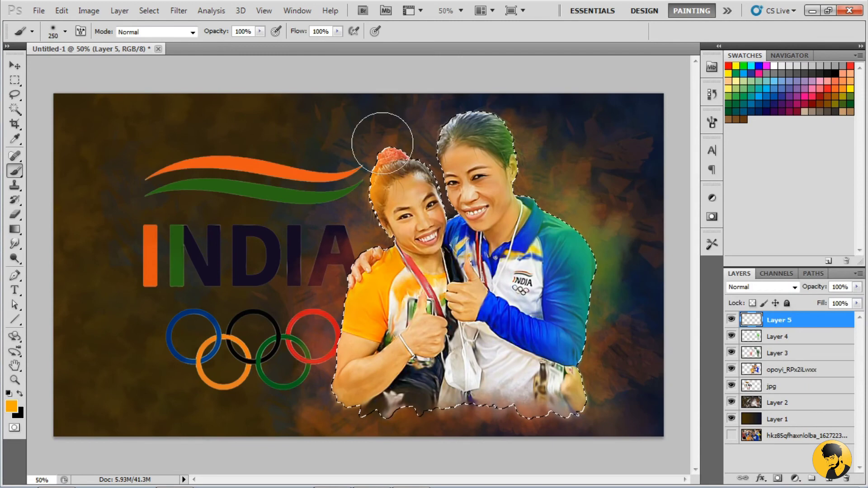
left_click(762, 287)
left_click(755, 259)
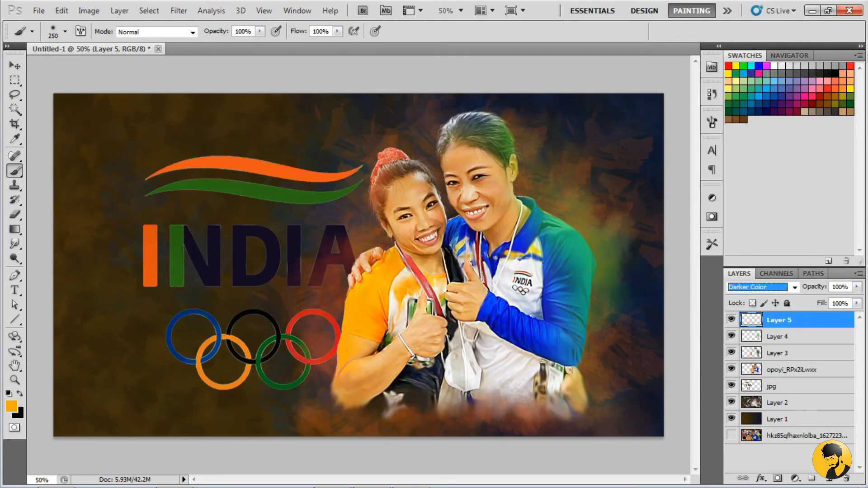
left_click(777, 353, "shift")
key("ctrl+e")
Switch the merged Layer 5 to Hard Light blending.
left_click(762, 287)
left_click(741, 76)
key("Down")
key("Down")
key("Down")
key("Down")
key("Down")
key("Down")
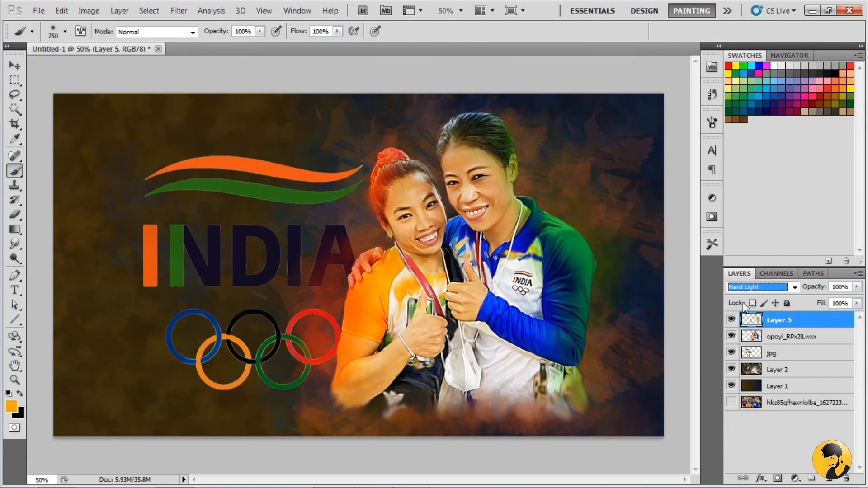
Select the Eraser with a soft round 400 px tip and undo the last change.
key("e")
right_click(48, 83)
double_click(95, 159)
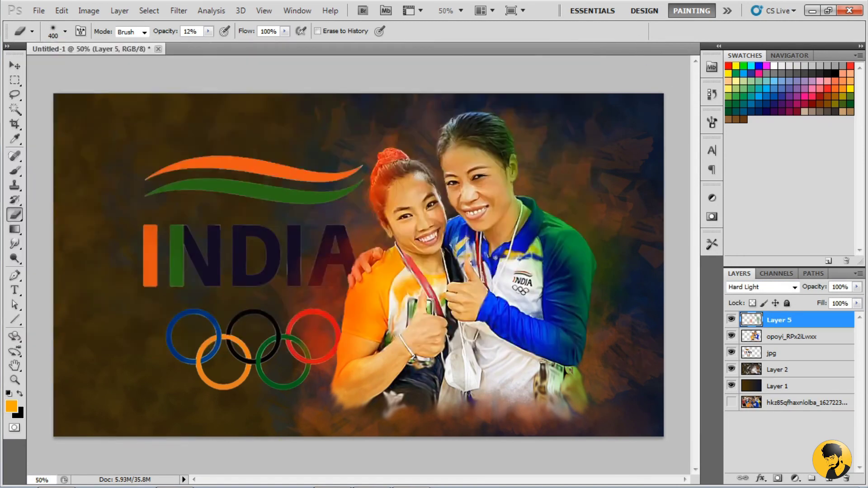
key("ctrl+z")
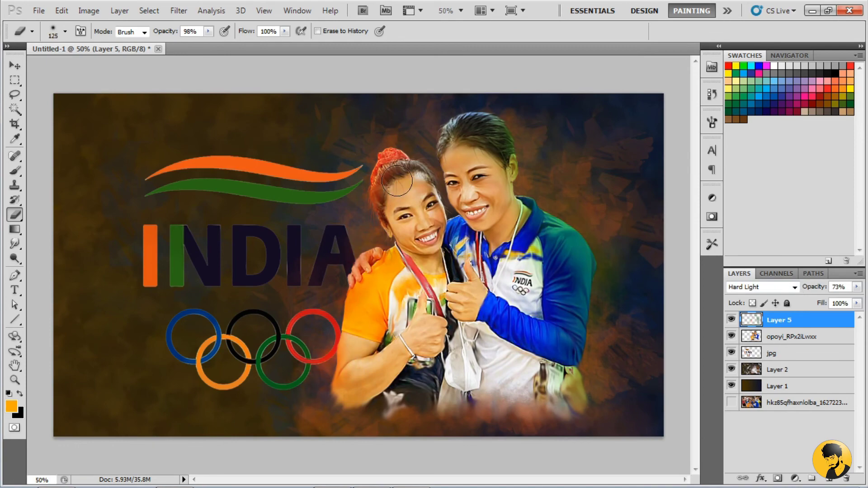